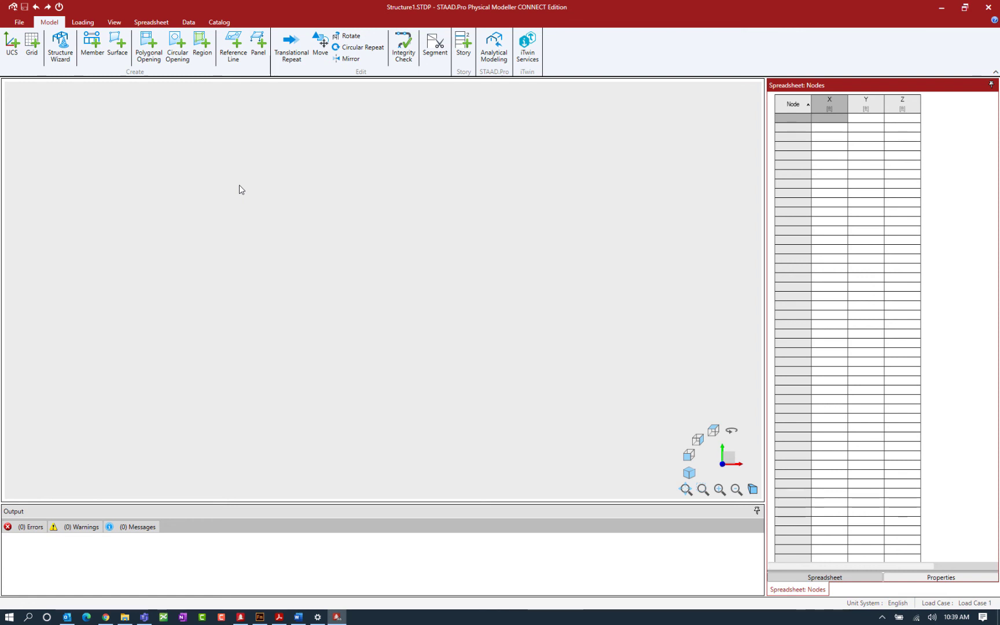
click(152, 22)
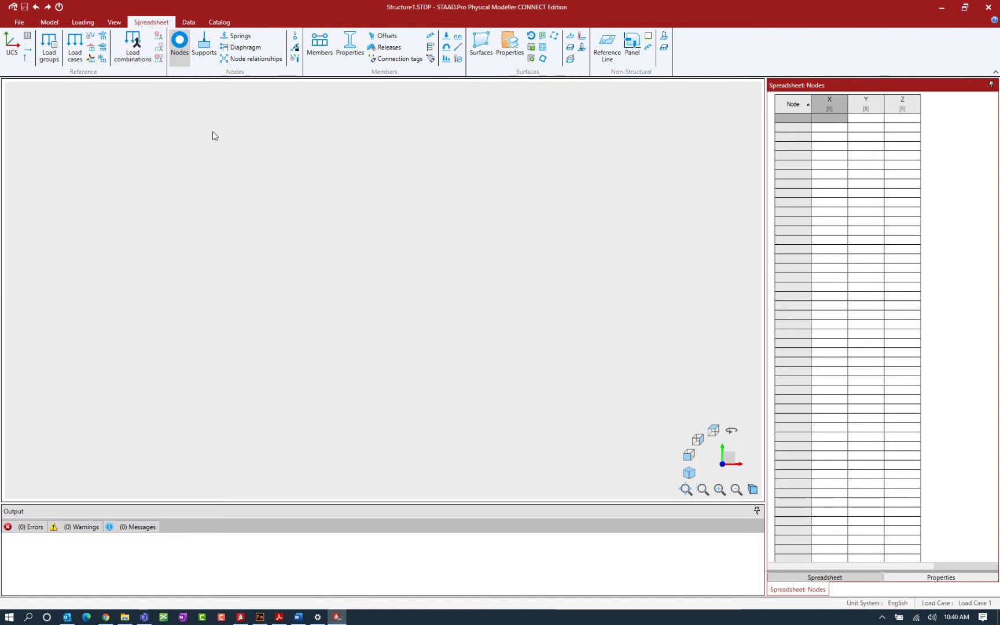
click(320, 56)
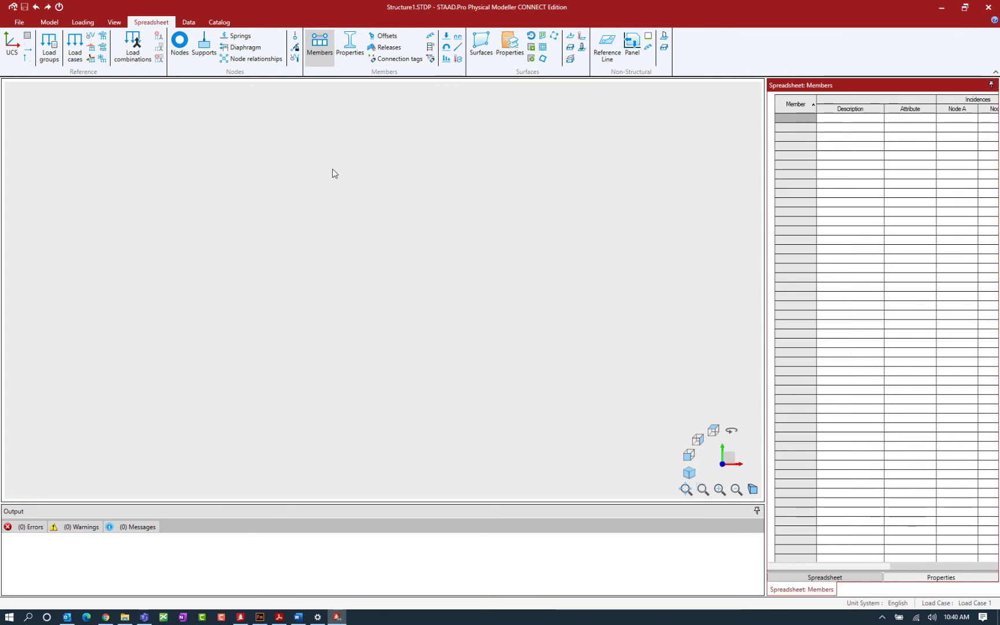
click(183, 58)
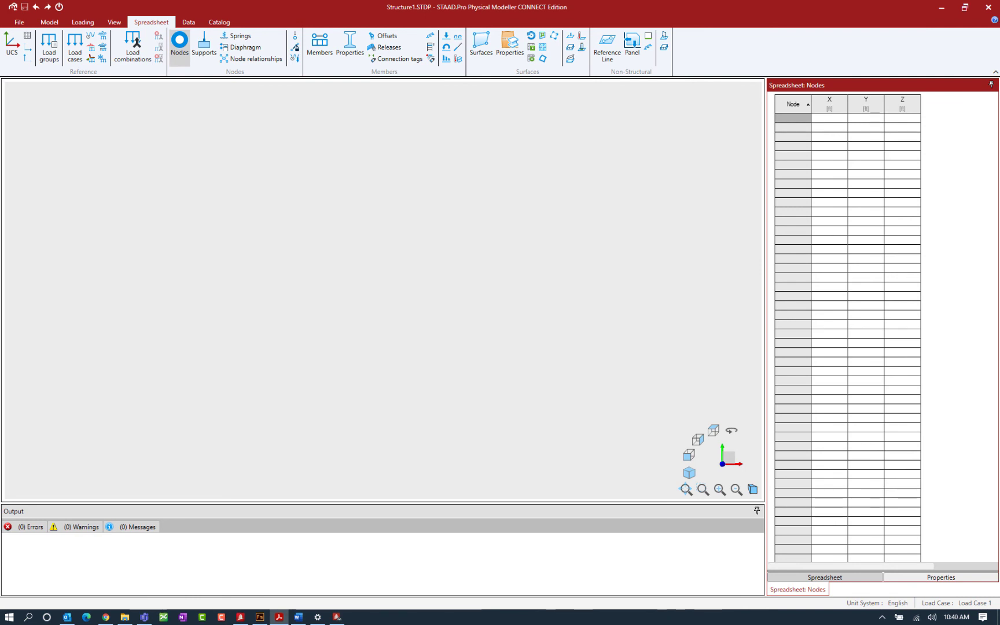
Step: Enter node 1 as (0, 0, 0) and node 2 as (0, 16, 0) in the Nodes spreadsheet
click(826, 120)
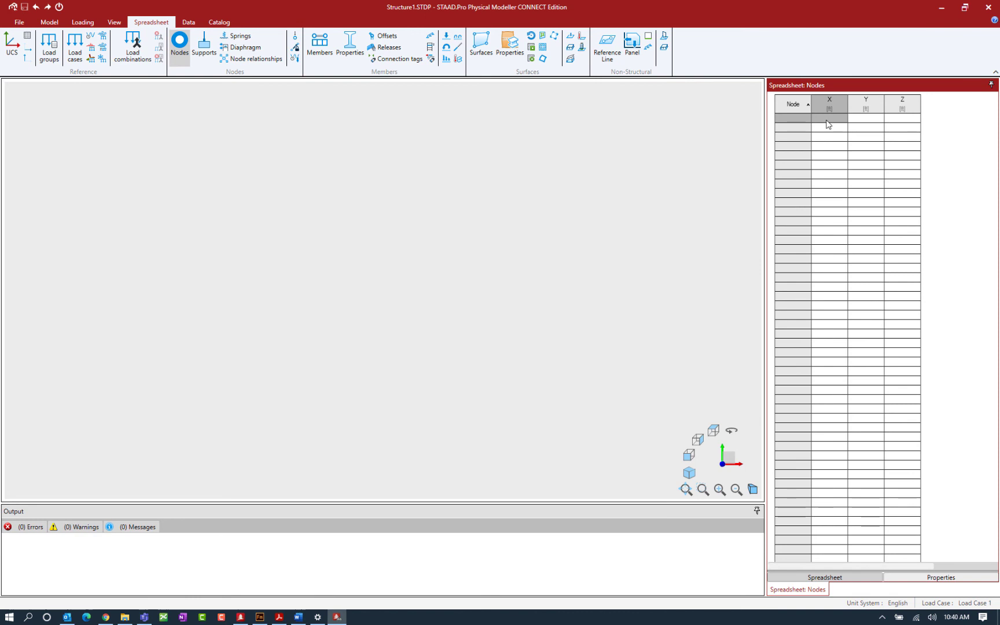
text(0)
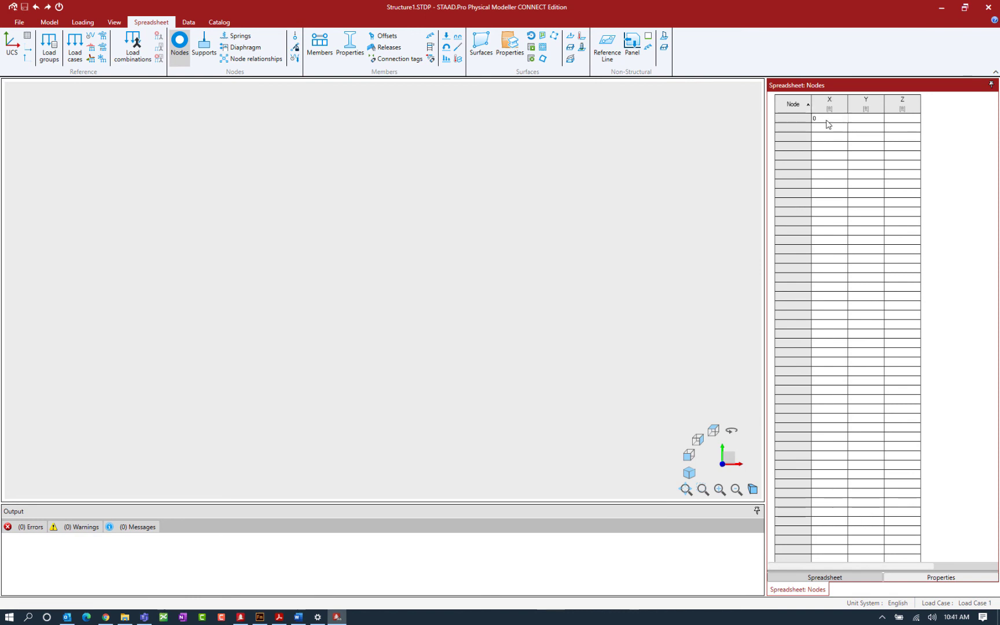
key(Return)
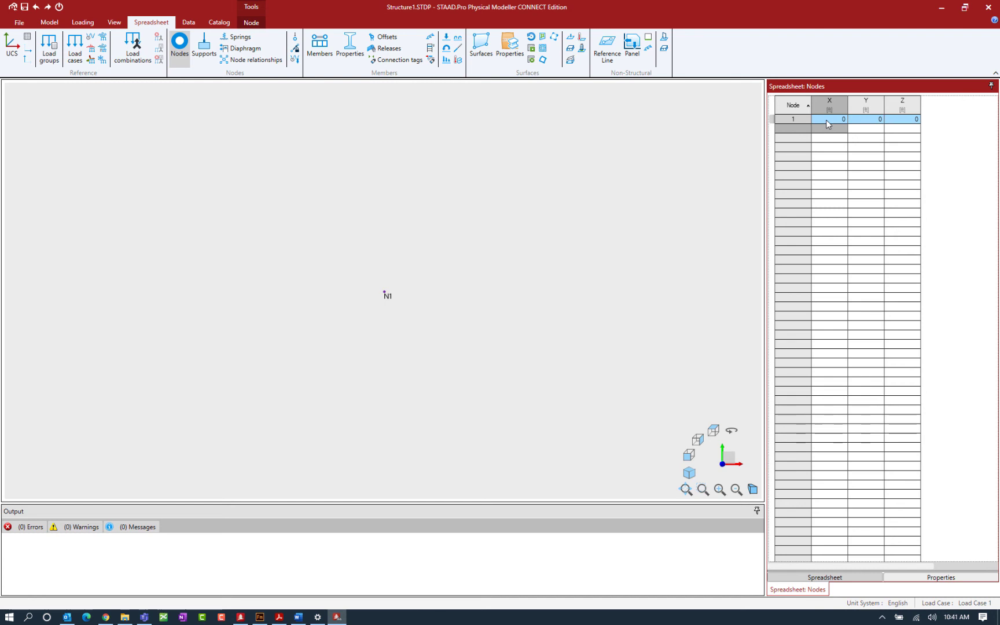
text(0)
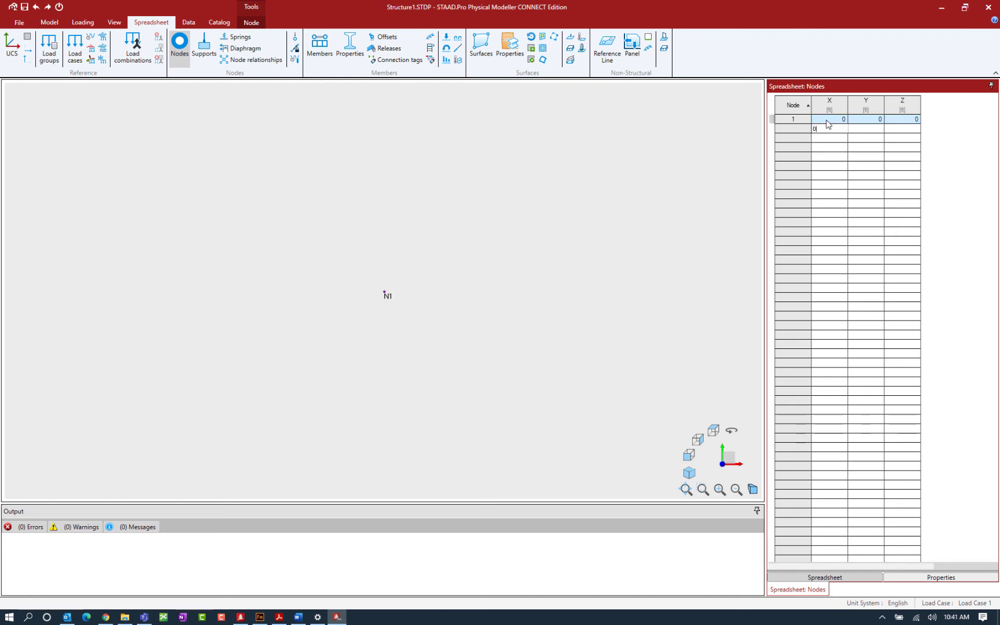
key(Tab)
text(16)
key(Return)
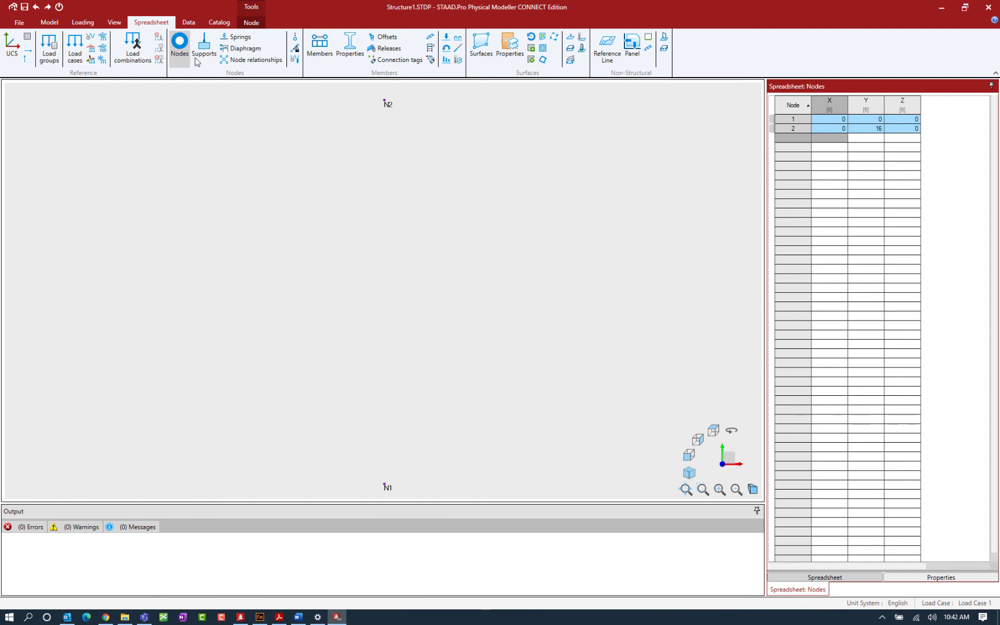
click(191, 23)
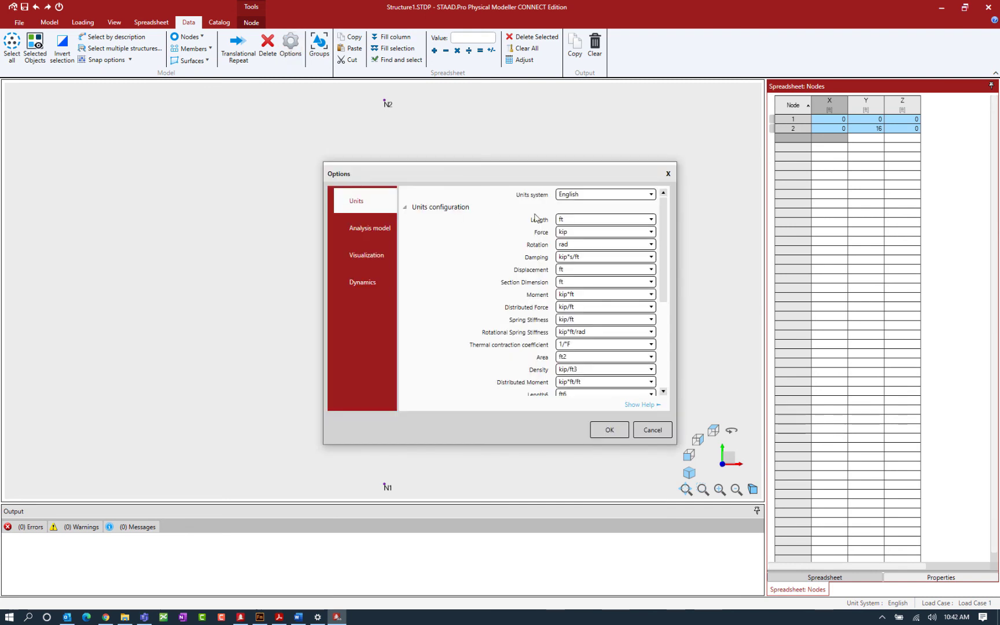
click(584, 222)
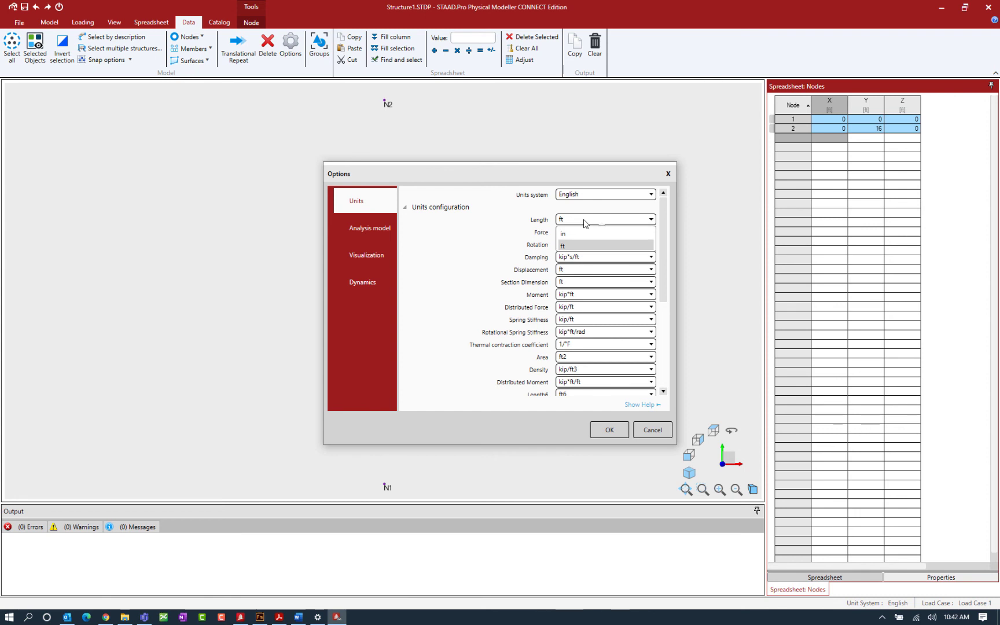
click(584, 223)
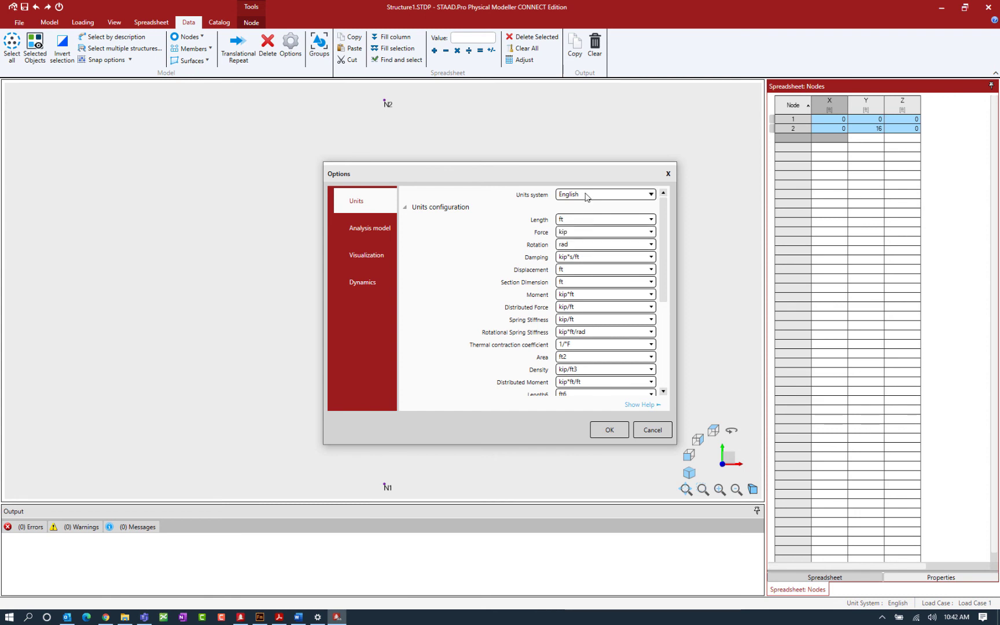
click(586, 197)
click(586, 196)
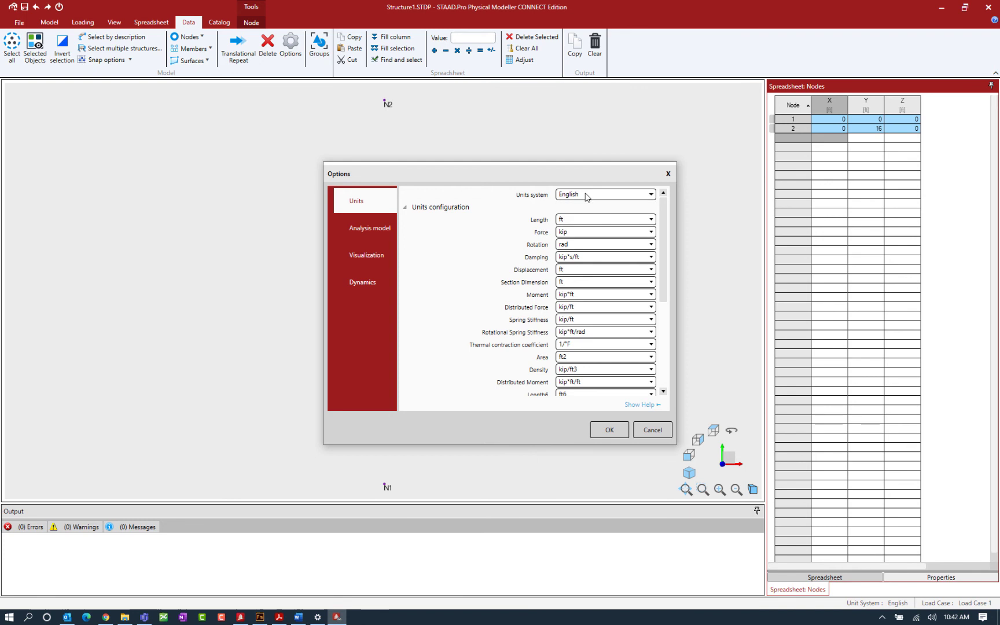
click(568, 223)
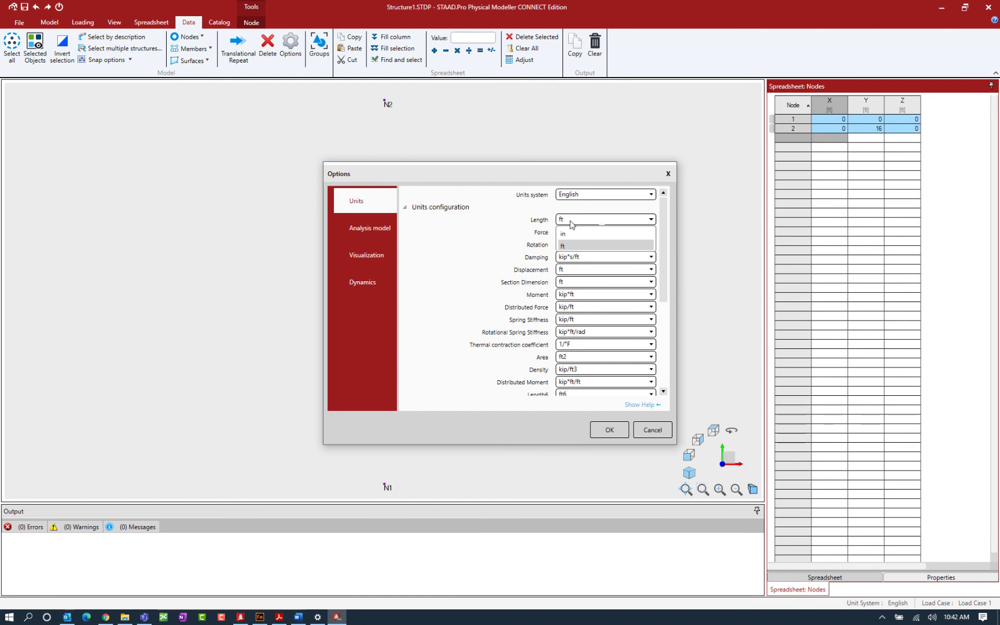
click(570, 223)
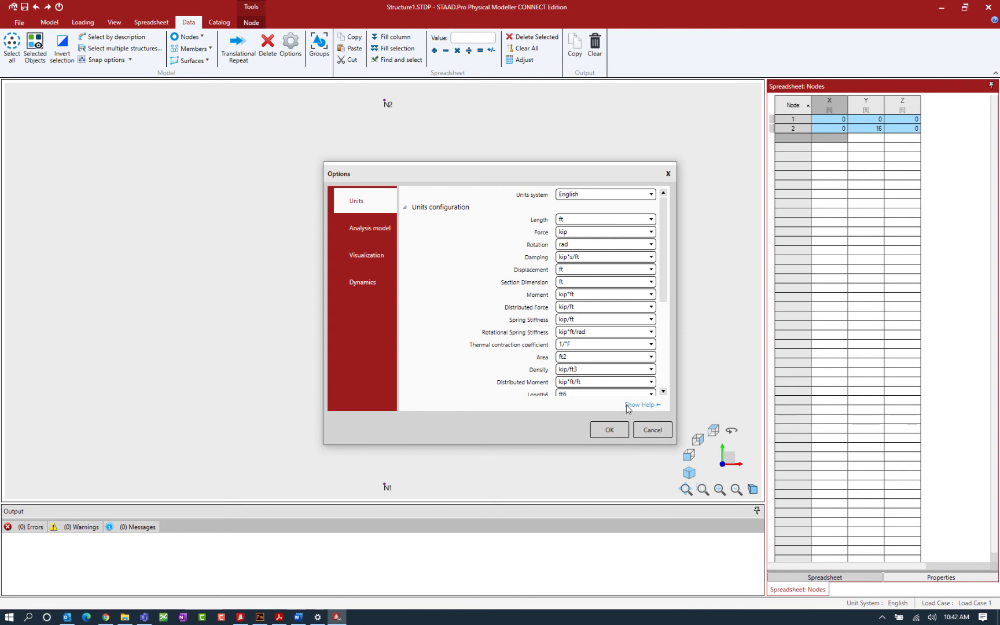
click(645, 434)
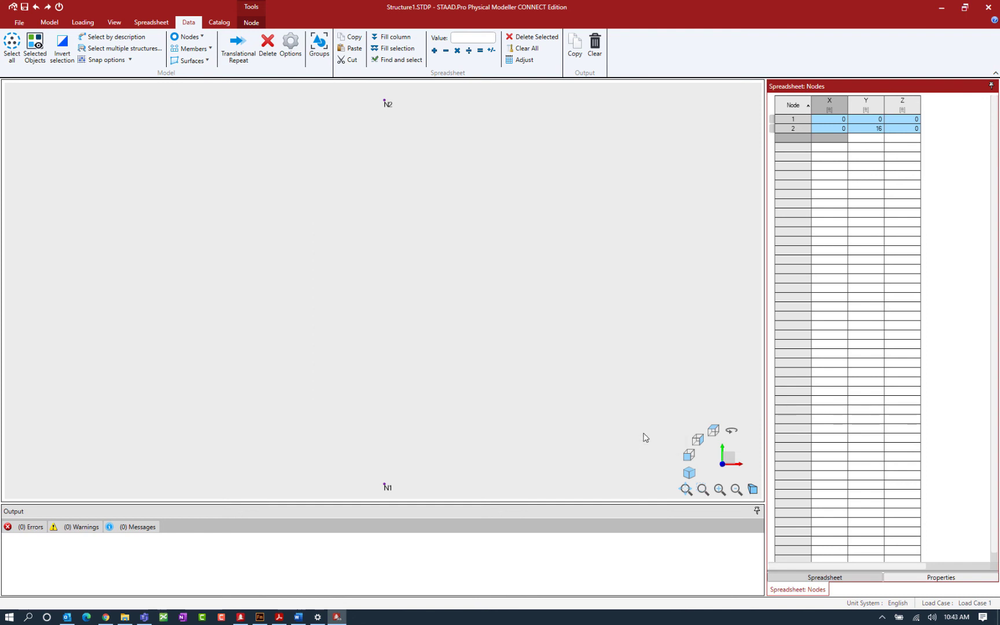
Step: Add node 3 with X = 144 in and Y = 18
click(827, 142)
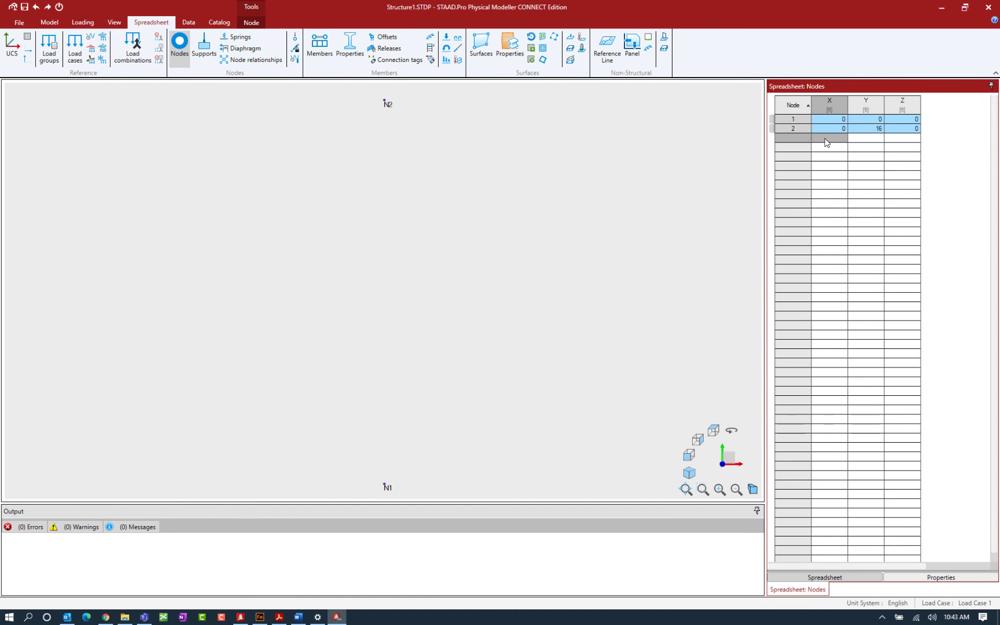
text(14)
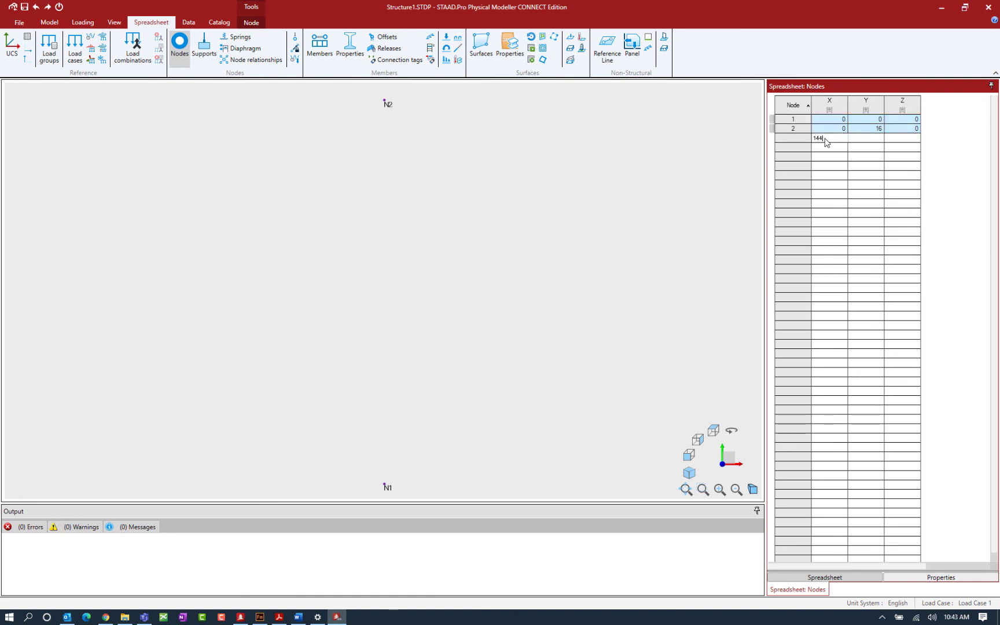
text(4 in)
key(Return)
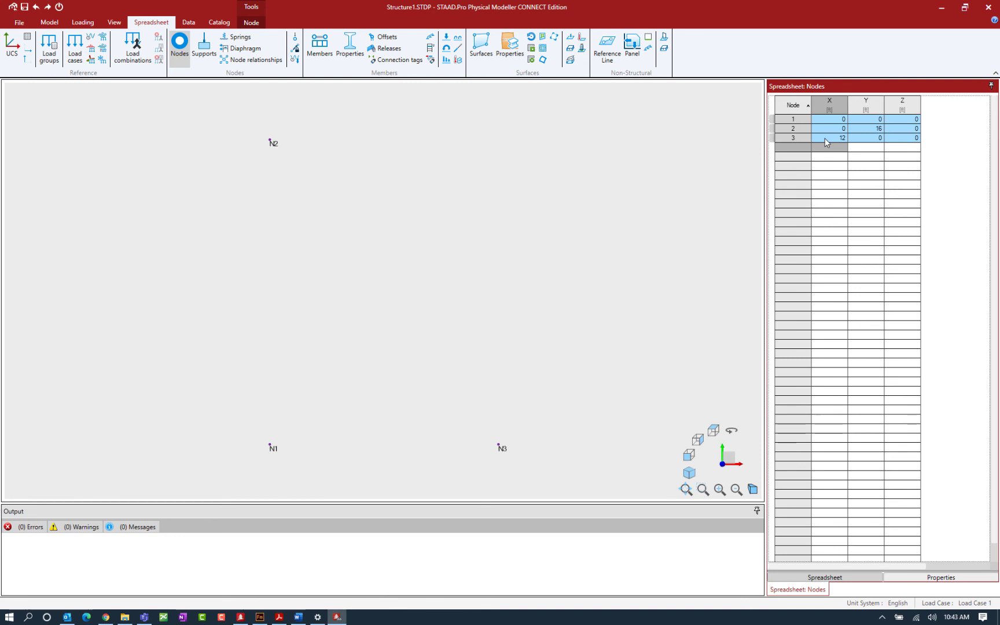
key(Up)
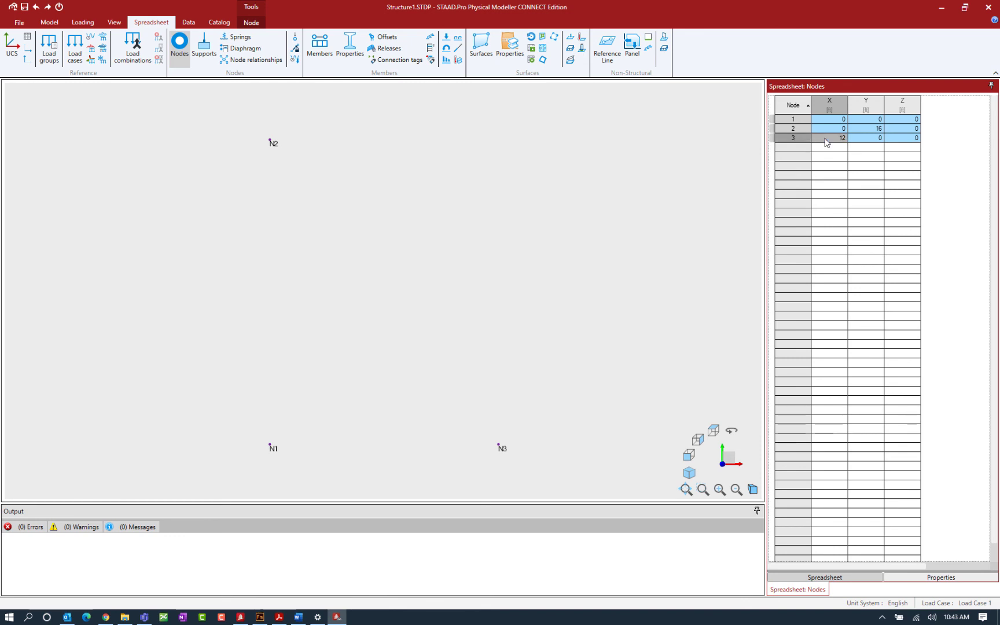
key(Right)
text(18)
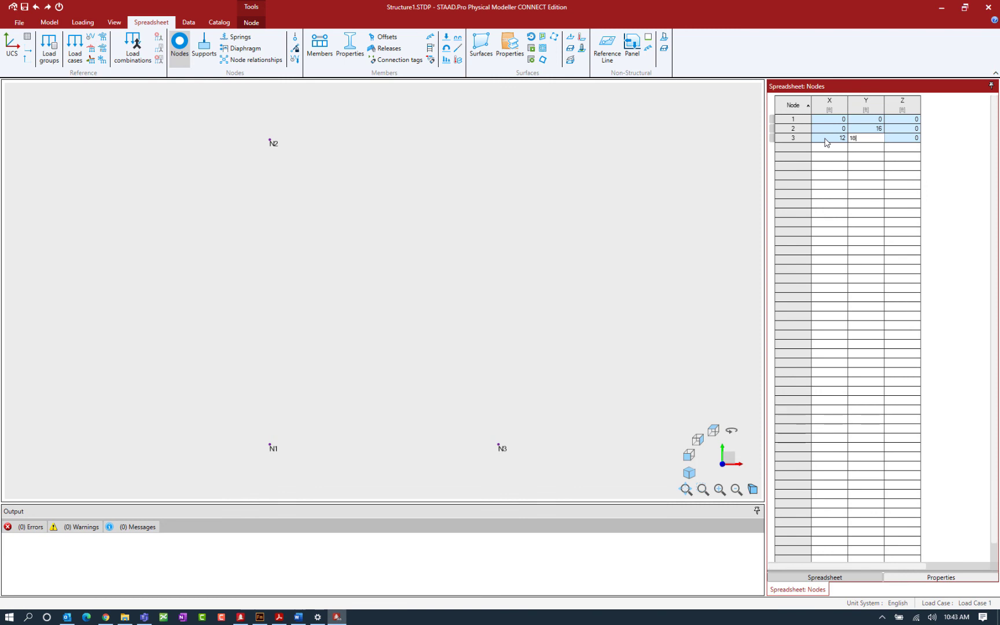
key(Return)
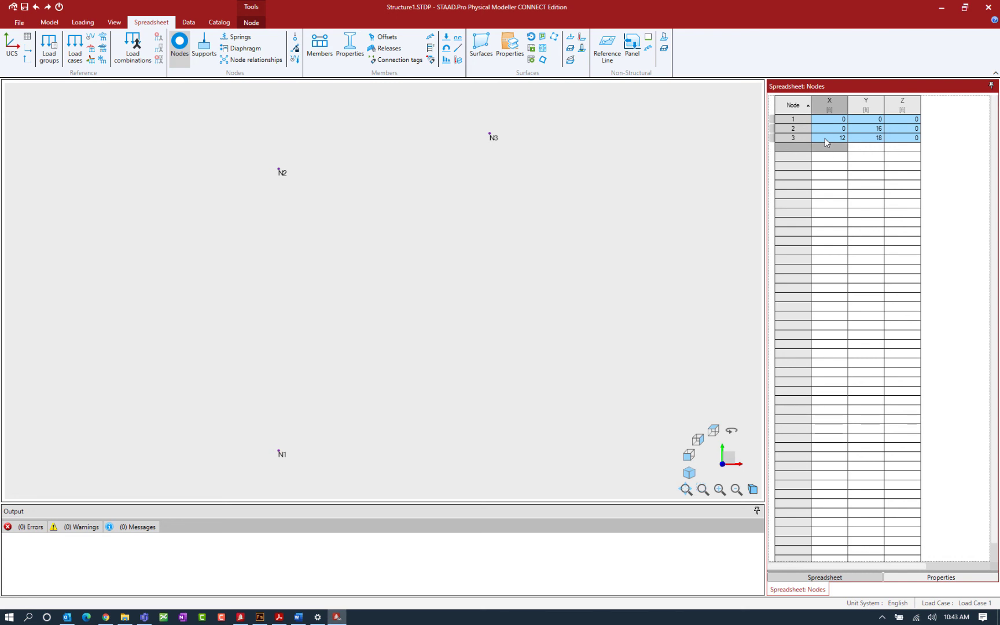
Step: Add node 4 at (12, 12, 0) and node 5 at (0, 12, 0)
text(12)
key(Tab)
text(12)
key(Return)
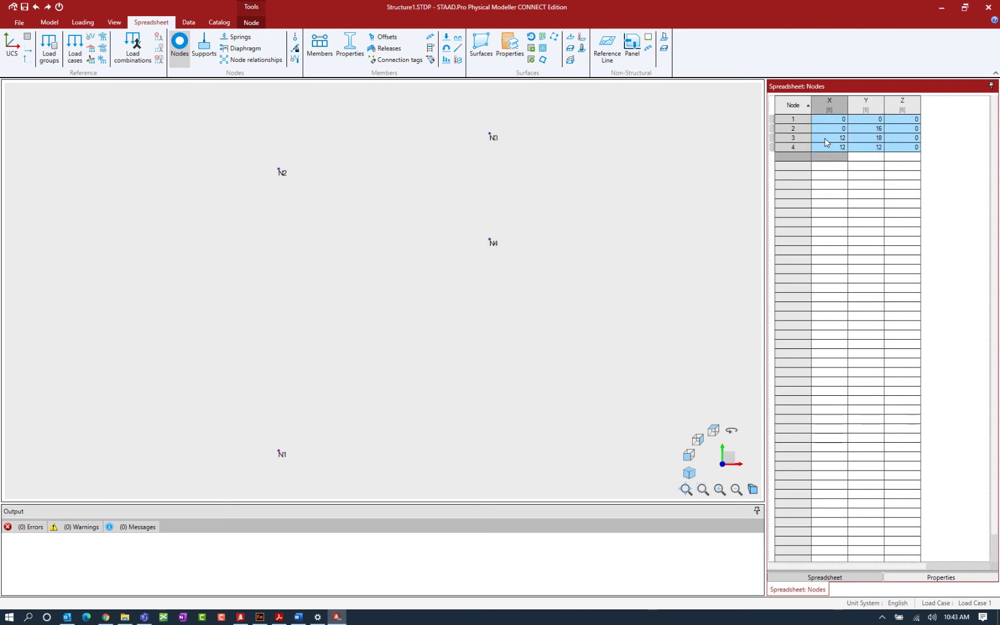
text(0)
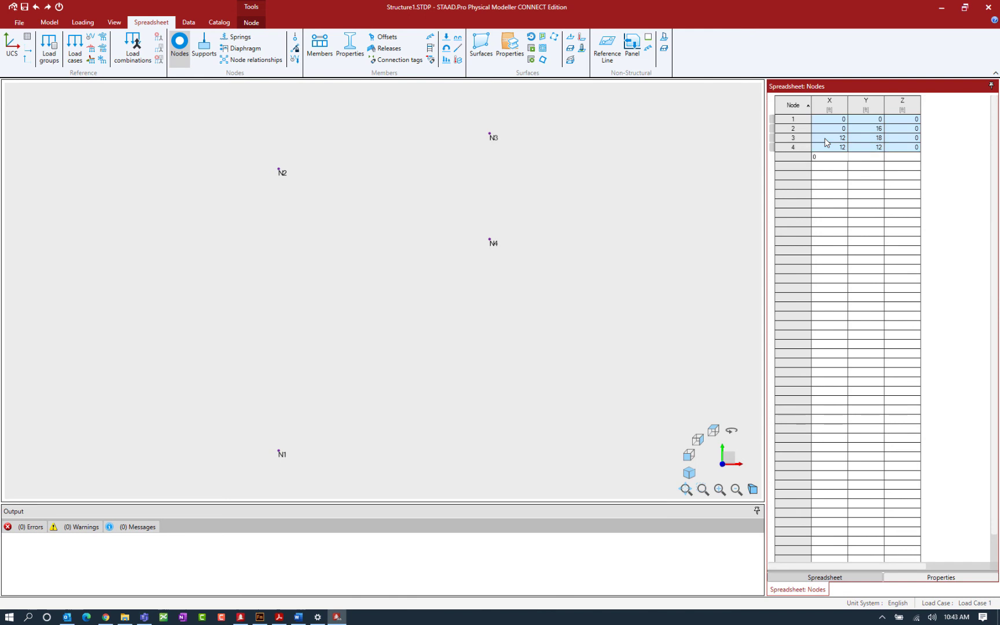
key(Tab)
text(12)
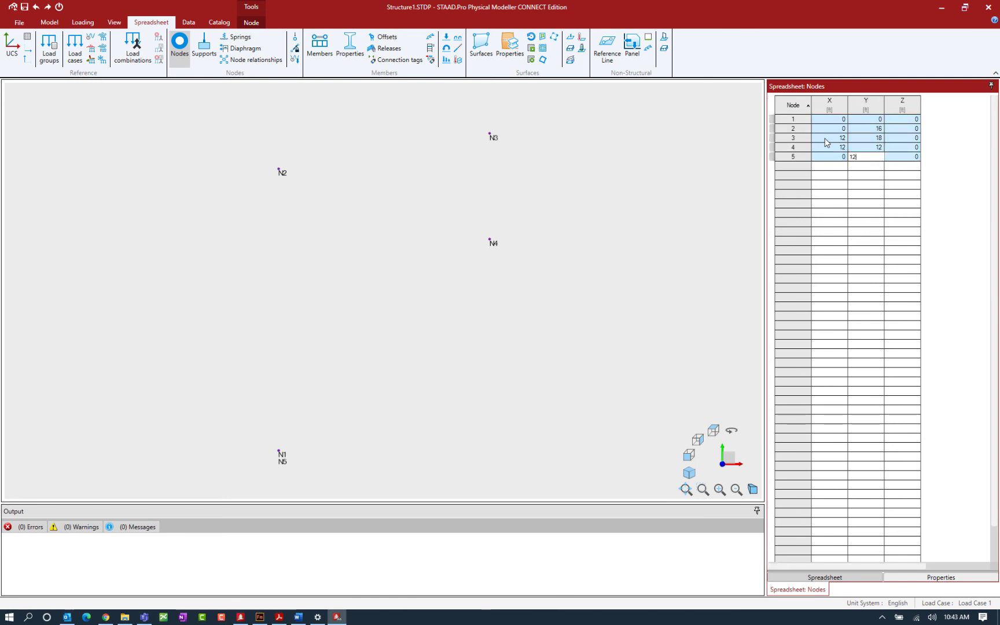
key(Return)
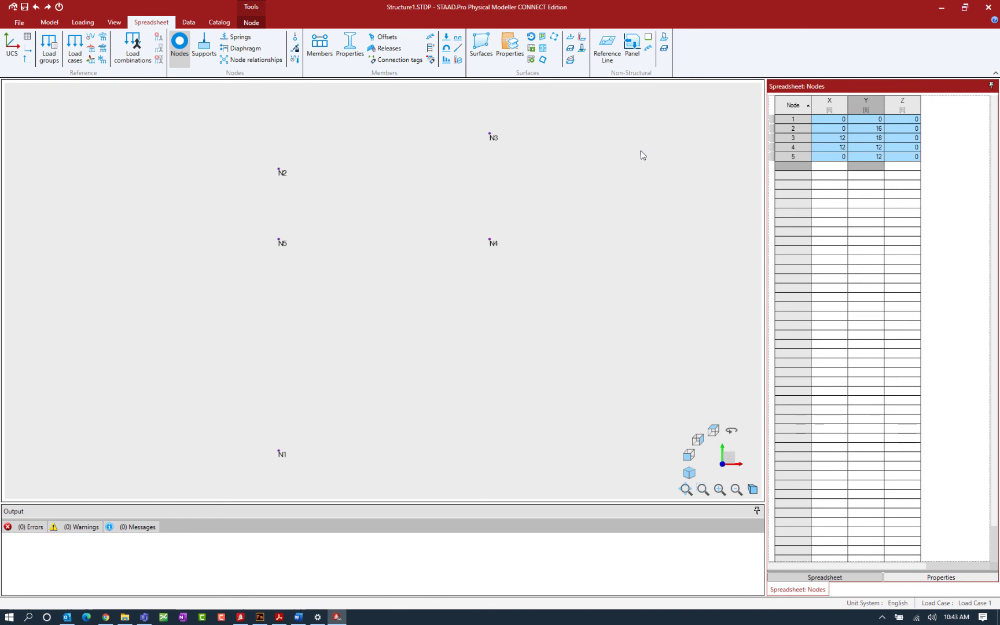
click(114, 23)
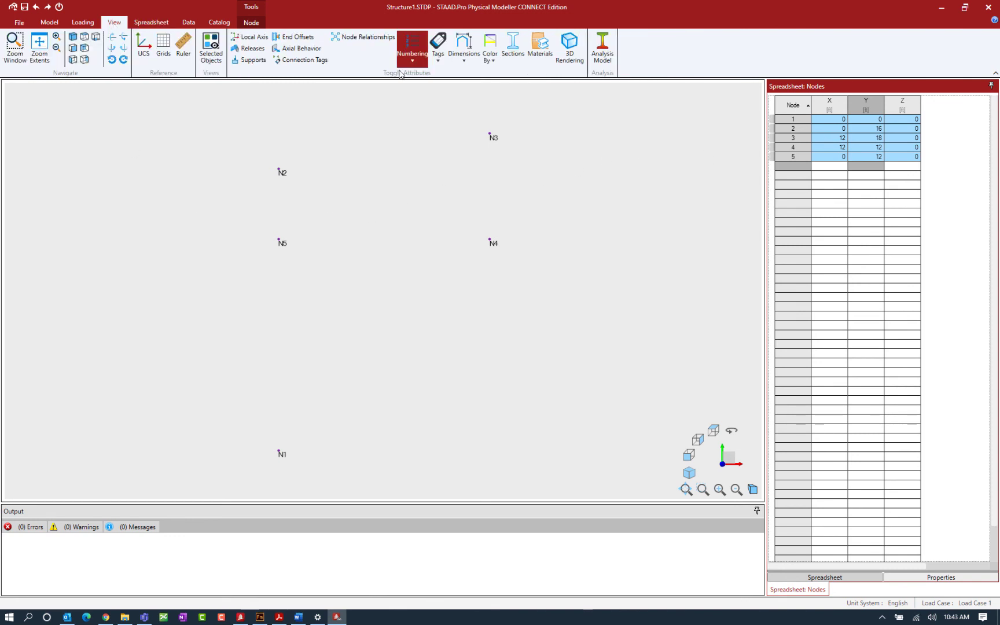
click(414, 59)
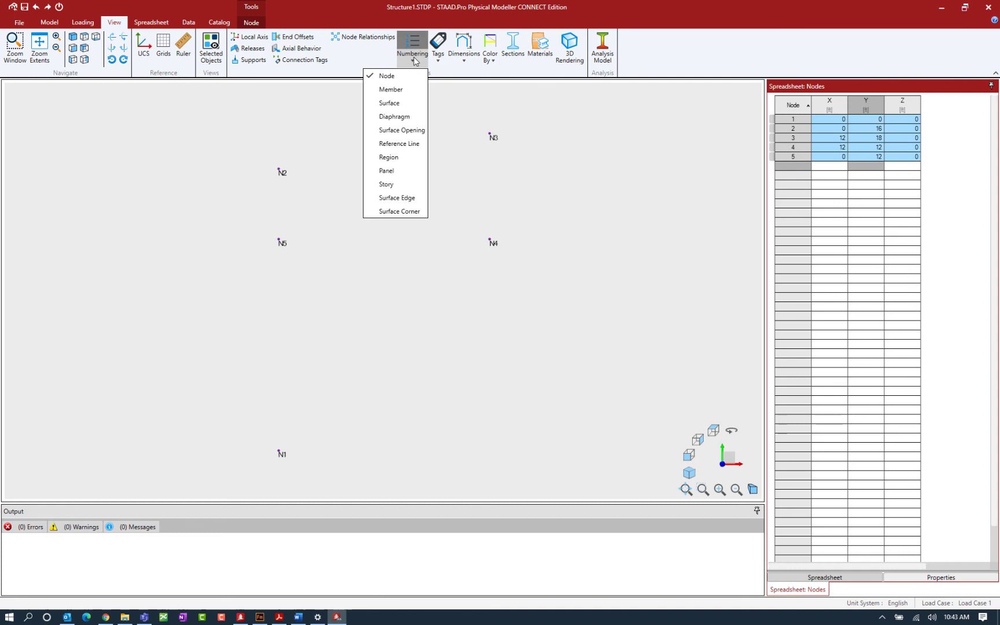
click(414, 60)
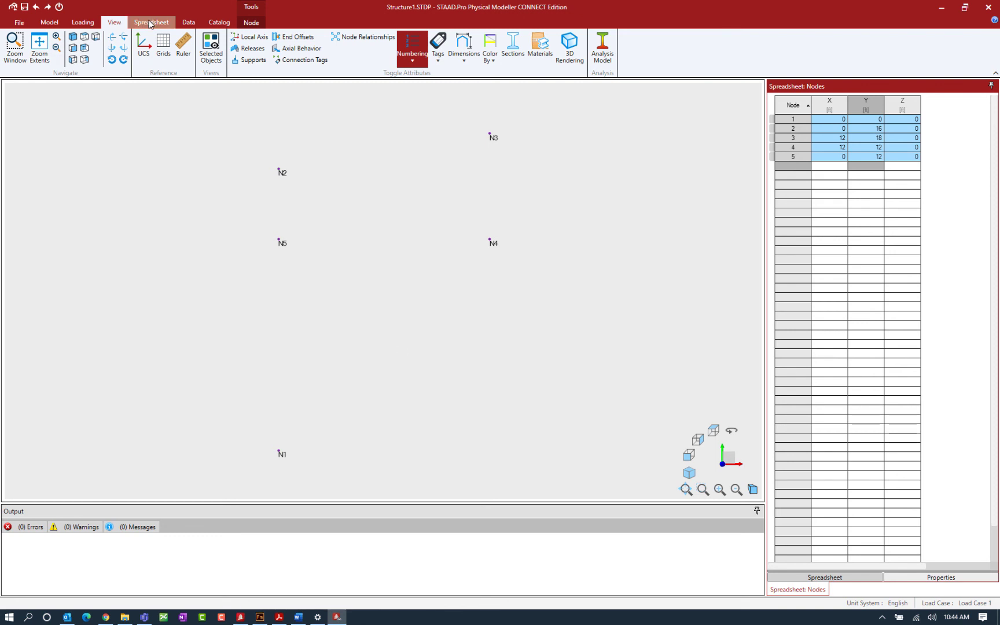
click(150, 23)
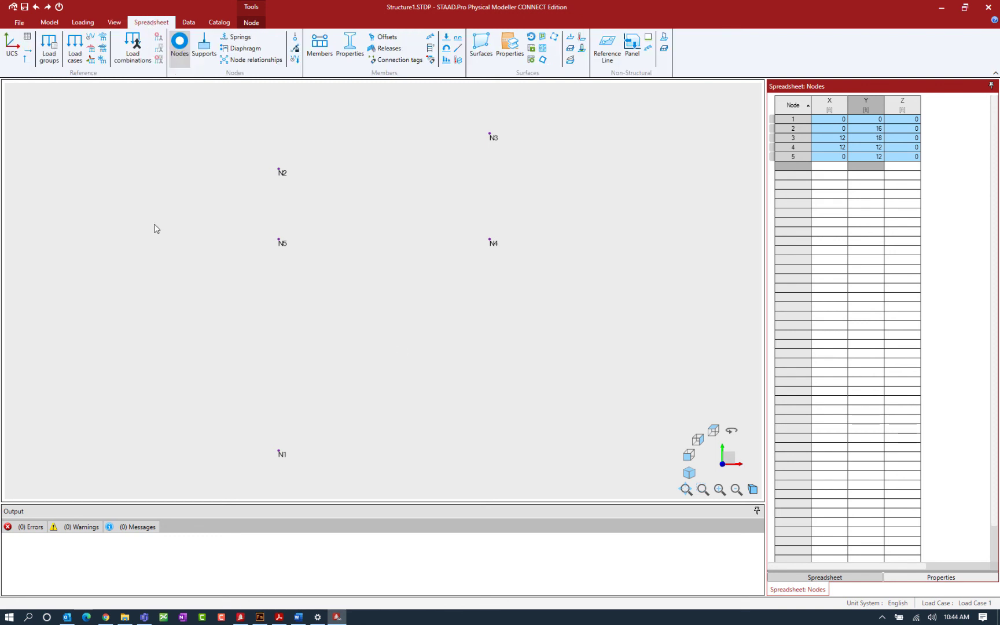
Step: In the Members spreadsheet, create member 1 from node 1 to node 2
click(333, 54)
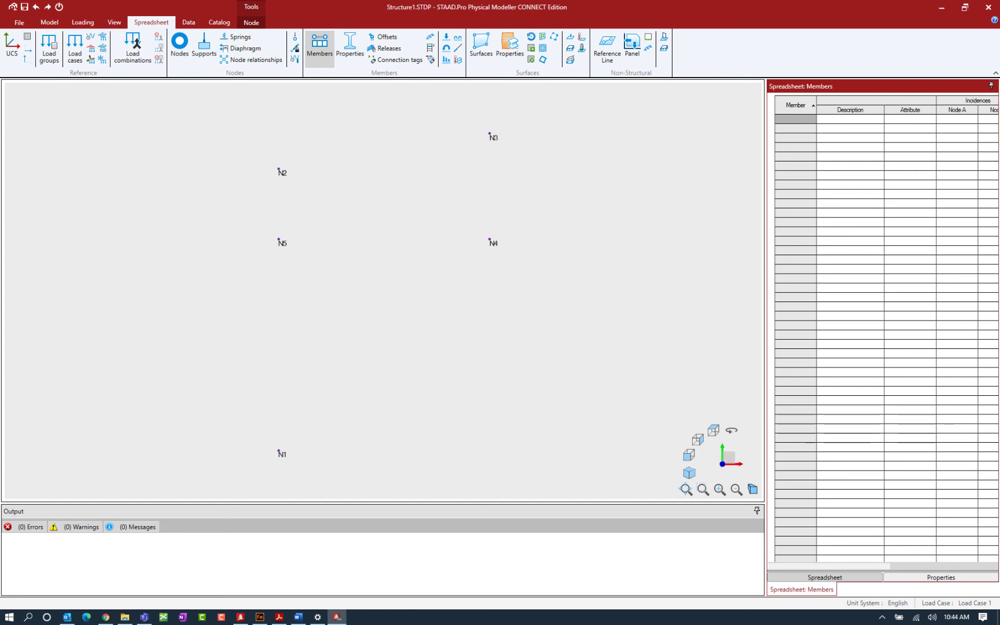
click(279, 616)
click(943, 120)
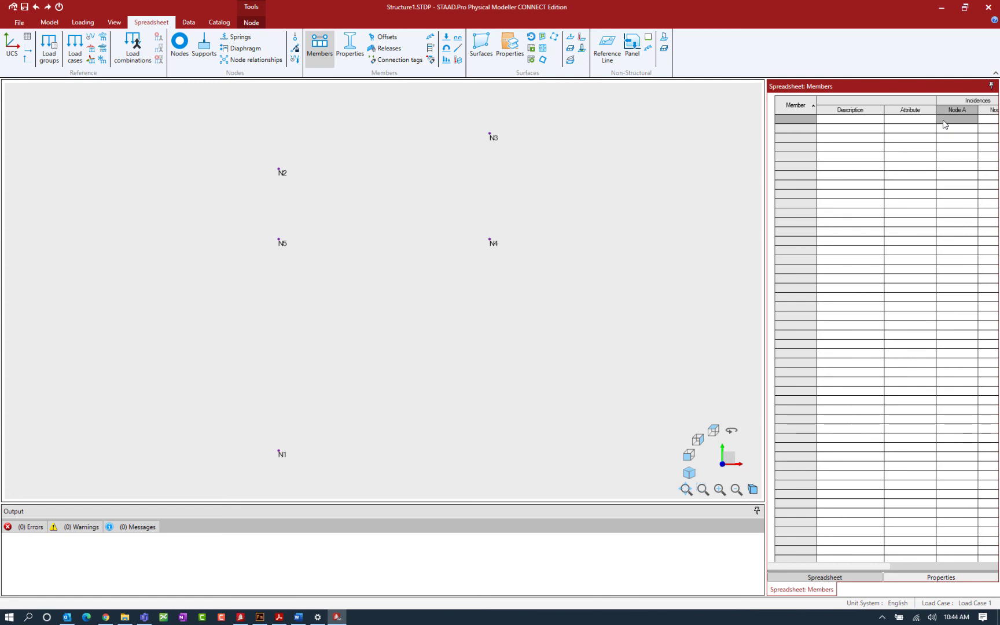
text(1)
key(Tab)
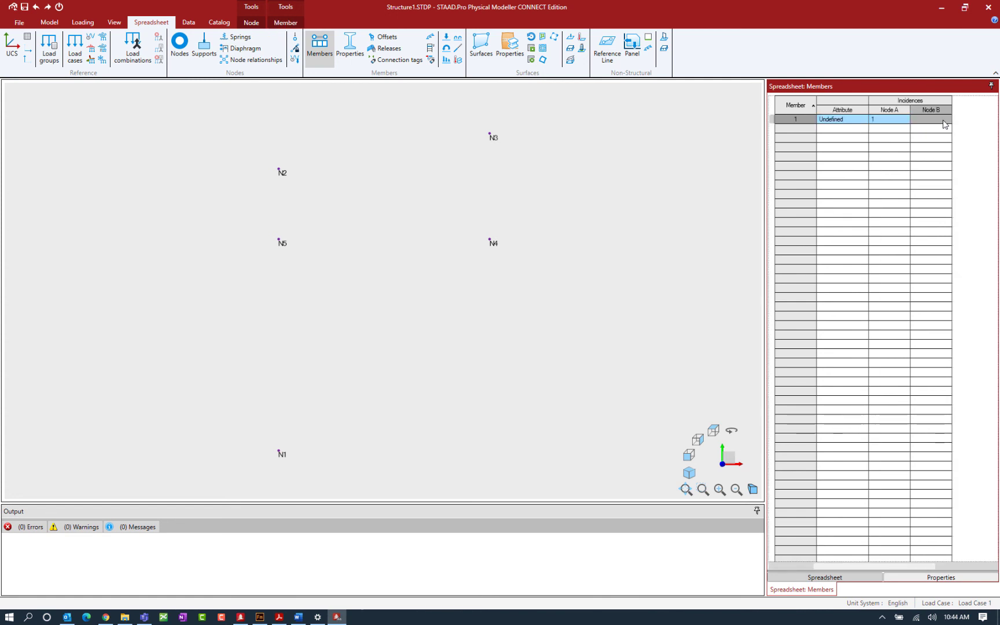
text(2)
key(Return)
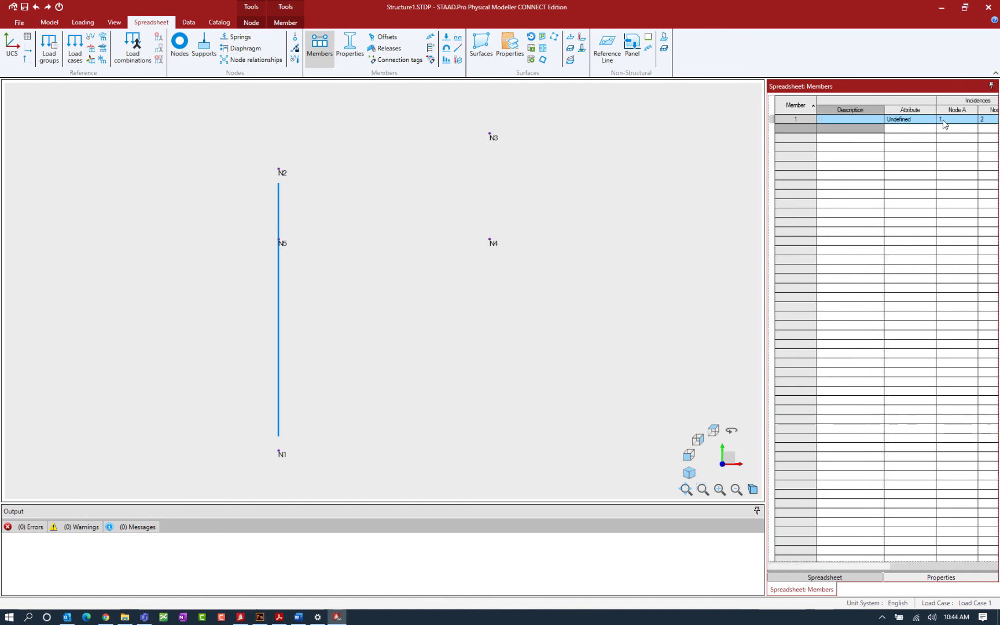
Step: Enter members 2–3, 3–4 and 4–5 as Node A/Node B pairs
key(Tab)
key(Tab)
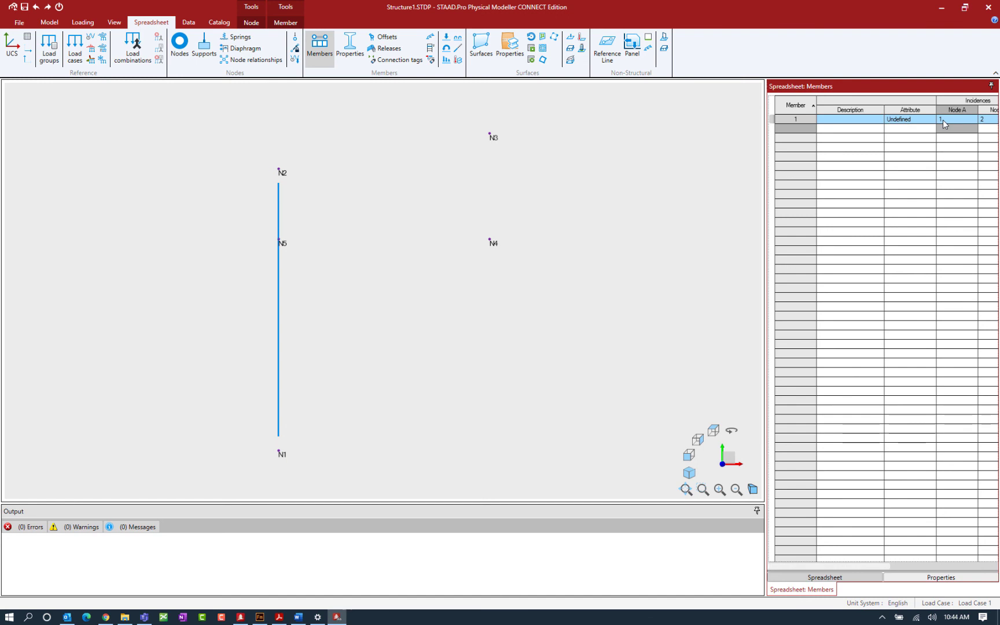
text(2)
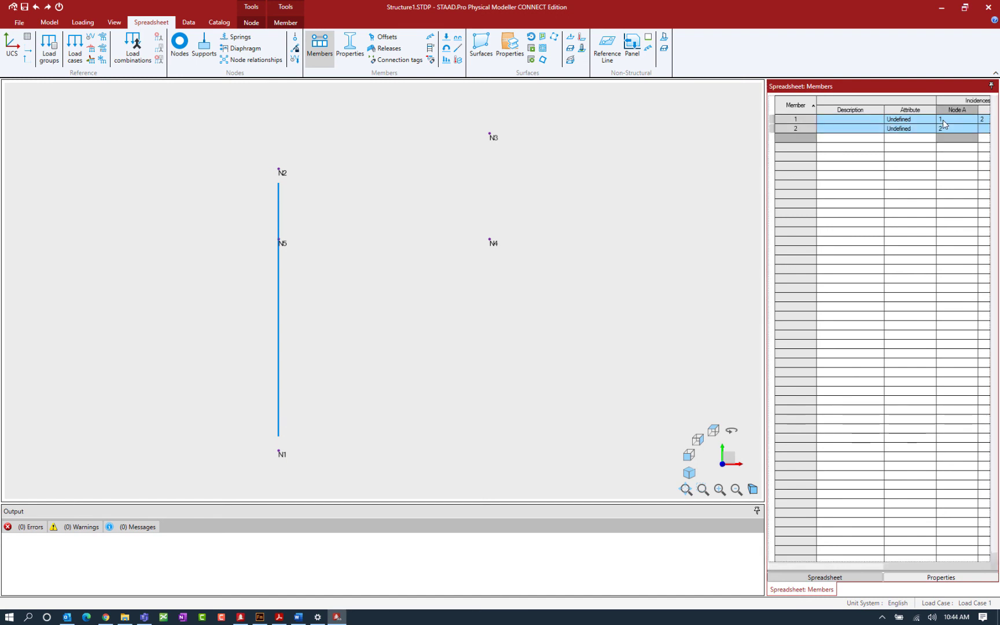
key(Tab)
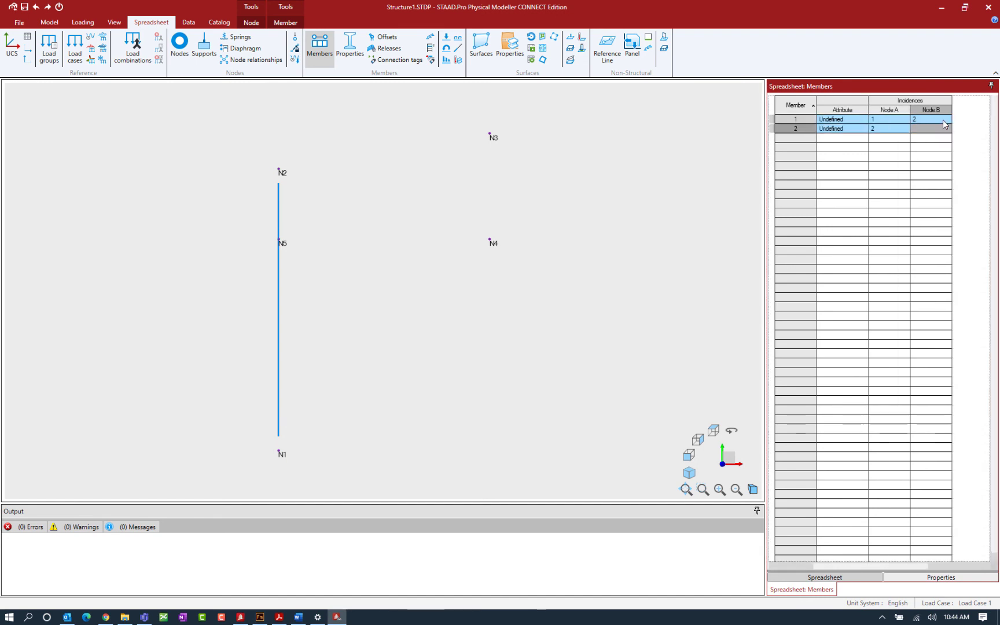
text(3)
key(Tab)
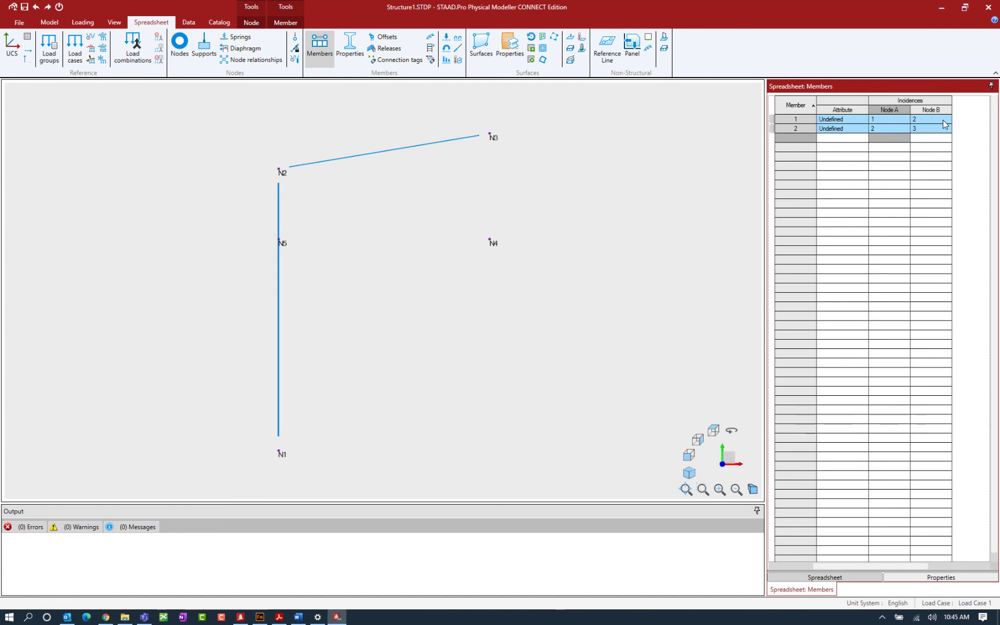
text(3)
key(Tab)
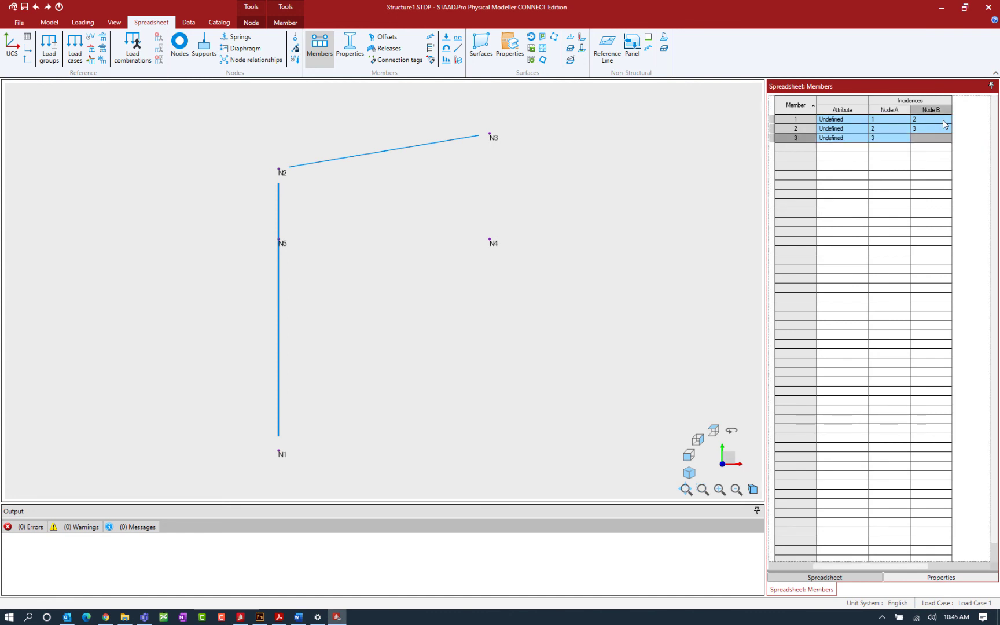
text(4)
key(Tab)
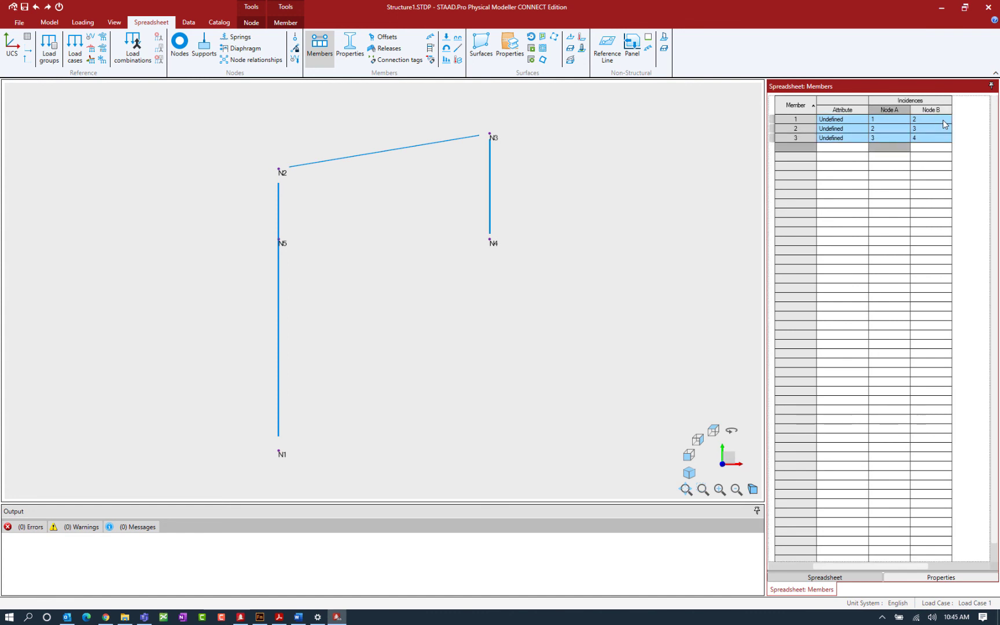
text(4)
key(Tab)
text(5)
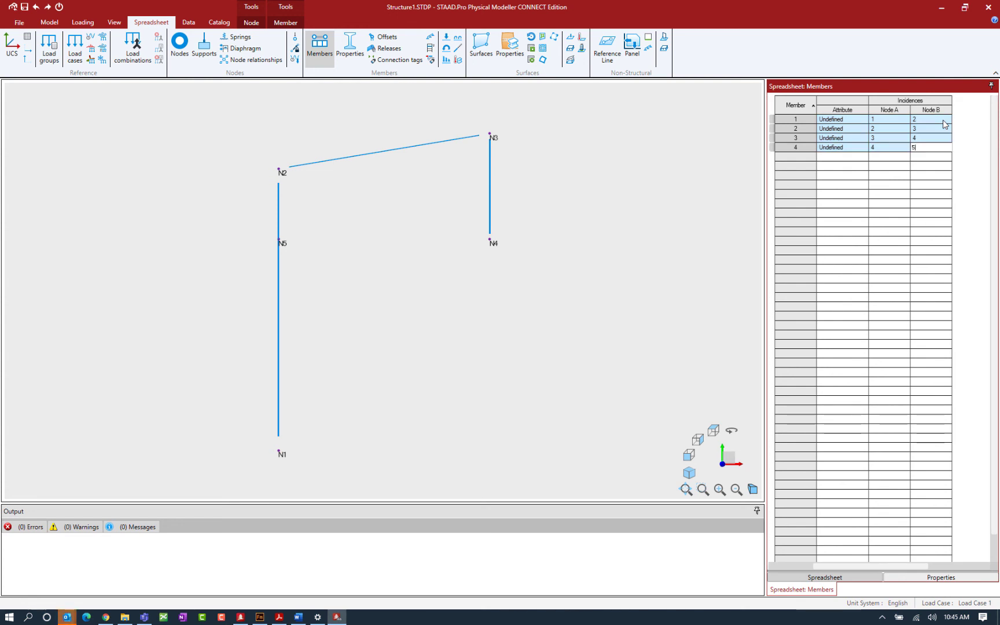
key(Return)
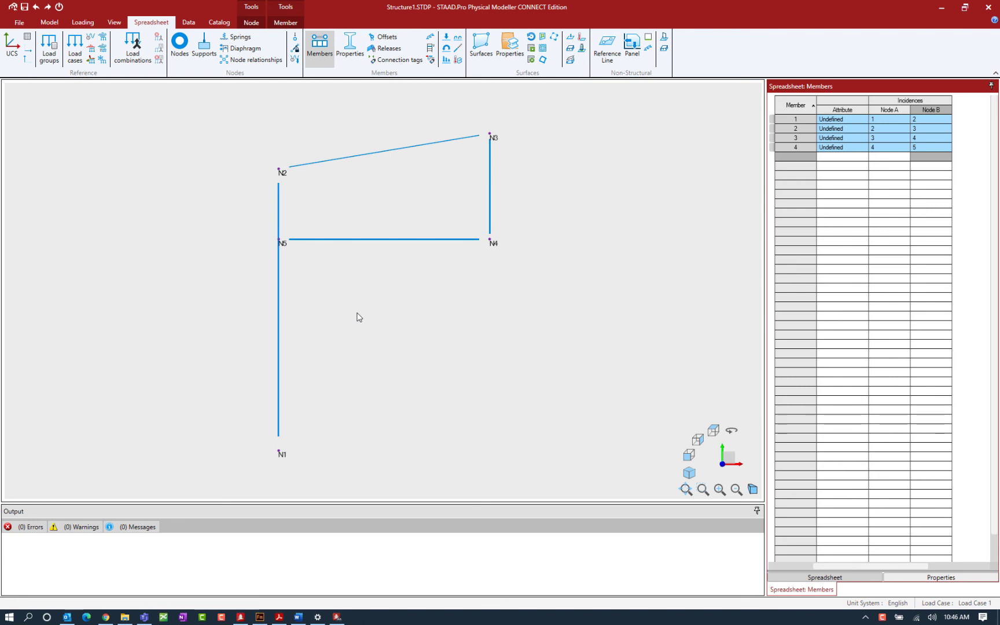
Step: Select member 1, between N1 and N2, in the model view
click(280, 298)
click(279, 298)
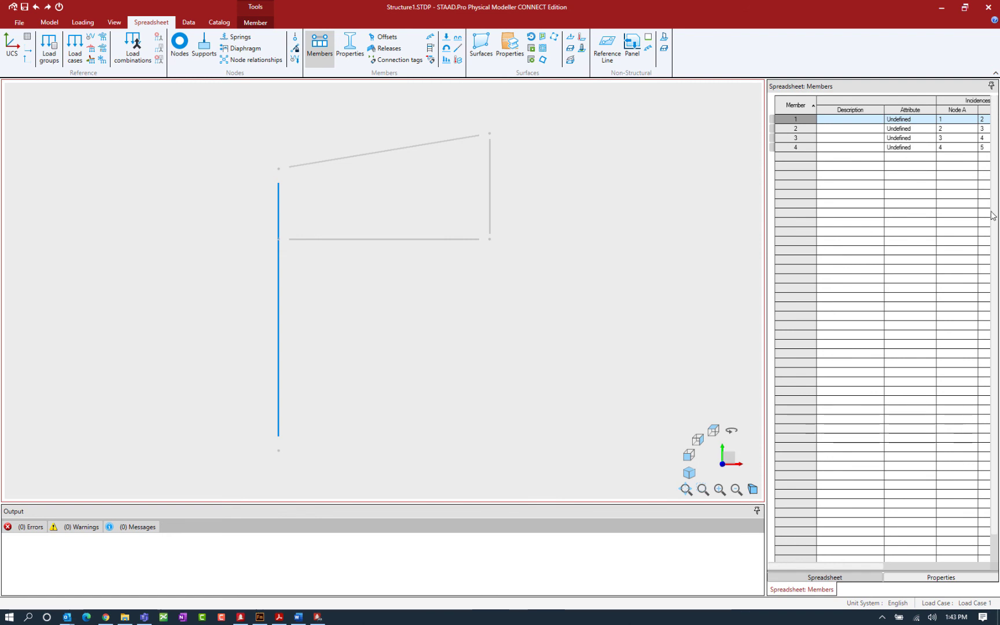
Step: Show the Nodes spreadsheet with the Data tools and select node 1's Y cell
click(180, 54)
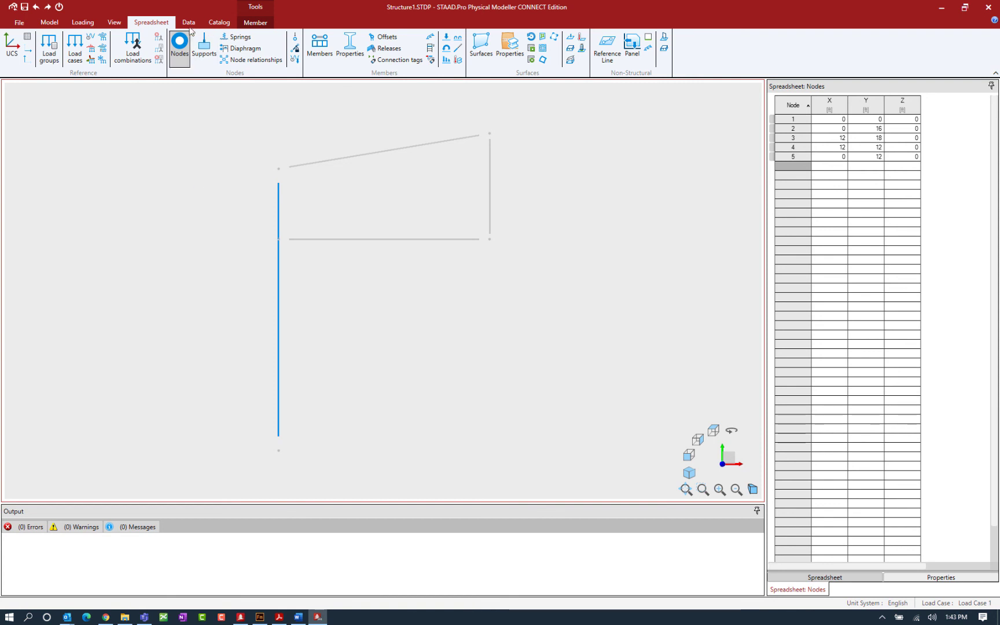
click(189, 23)
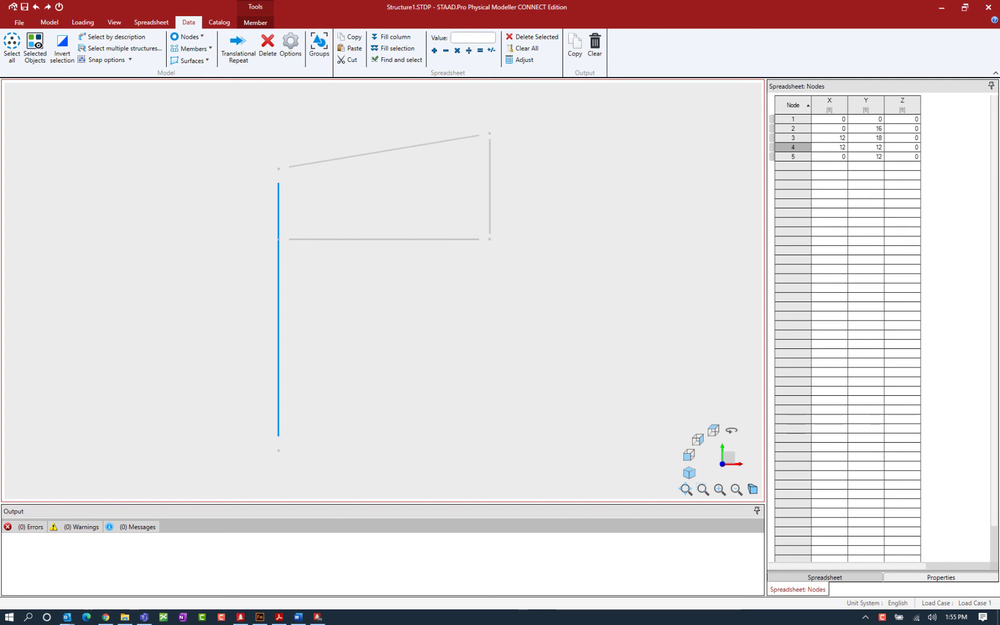
click(896, 119)
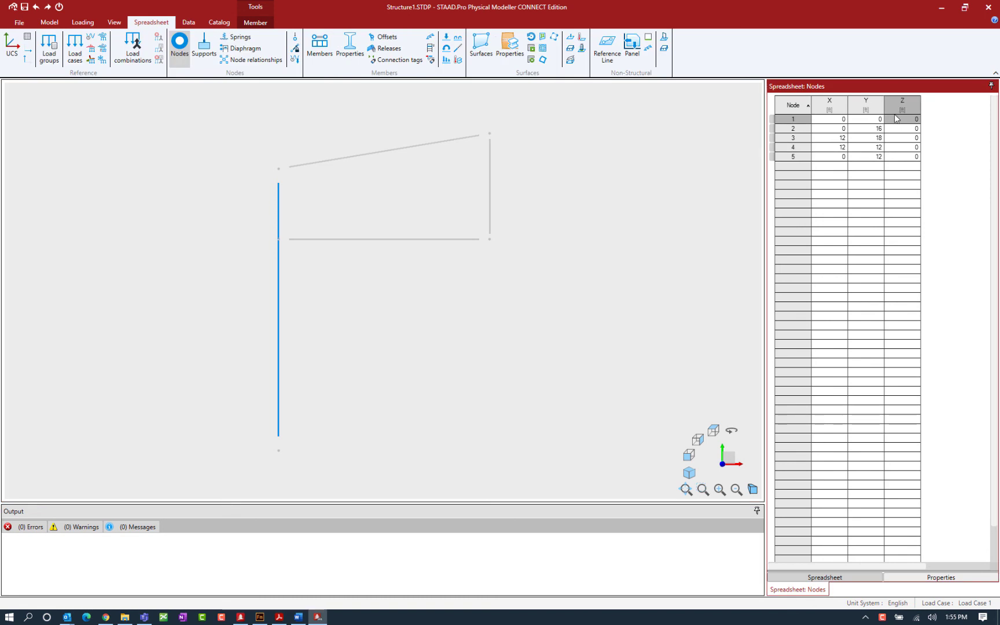
click(868, 120)
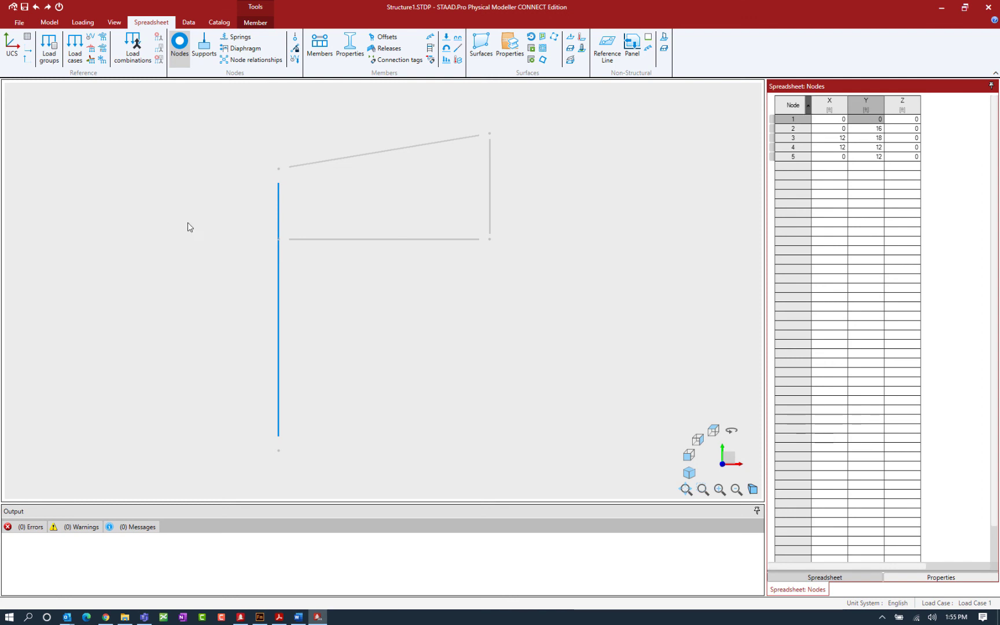
Step: Add a value of 2 to node 1's Y coordinate, raising it from 0 to 2
click(189, 22)
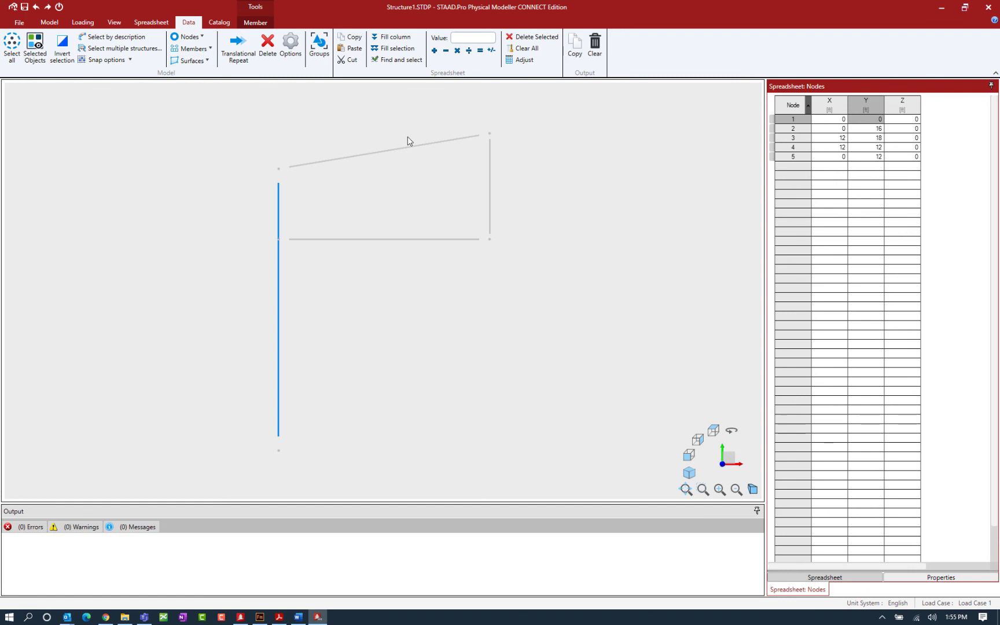
click(459, 38)
text(2)
click(434, 51)
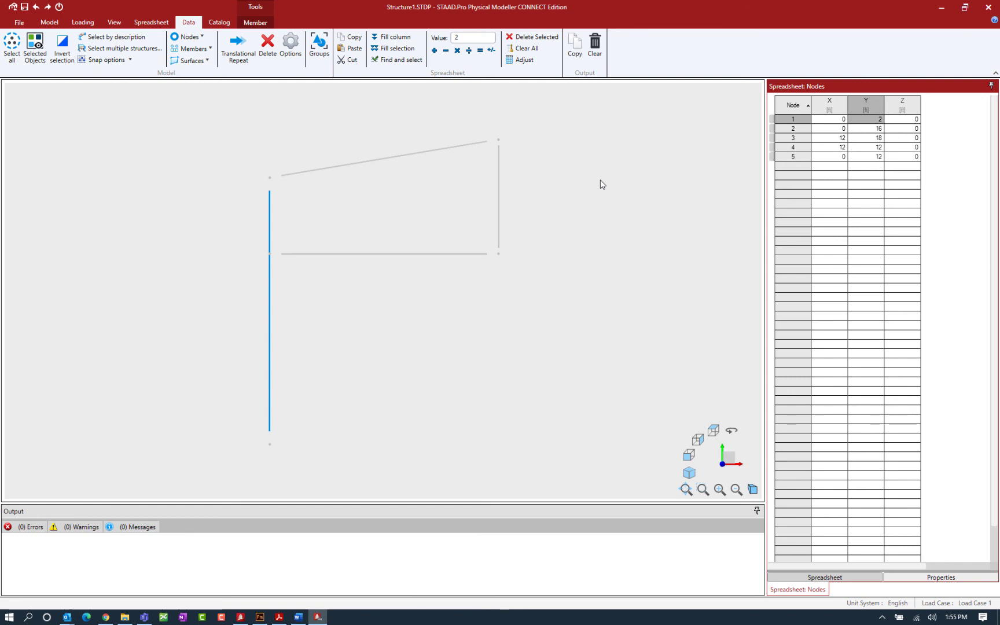
Step: Switch to isometric view and set node 1's Z coordinate to 5
click(688, 473)
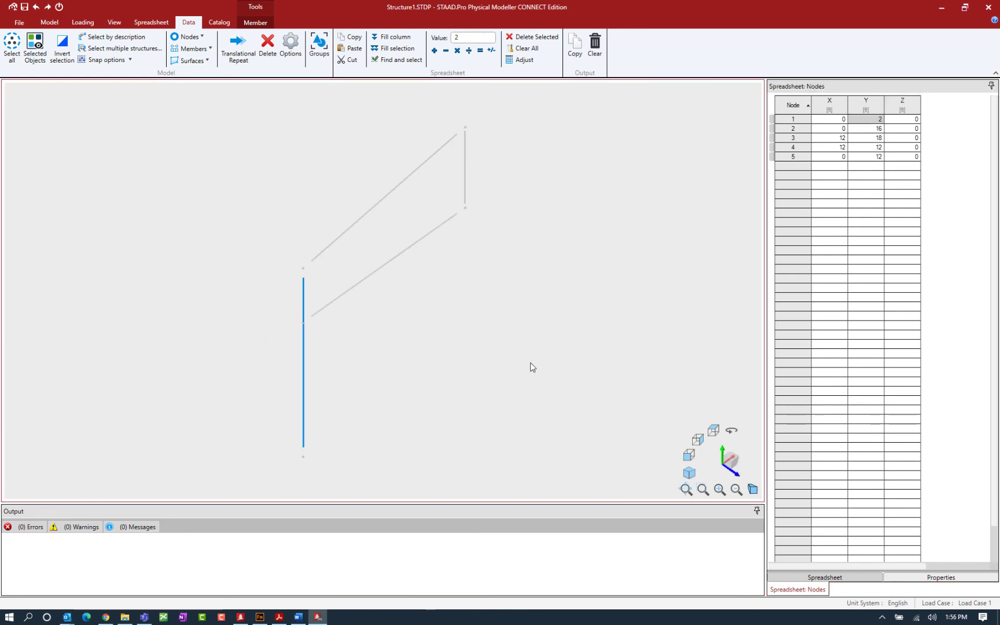
click(909, 122)
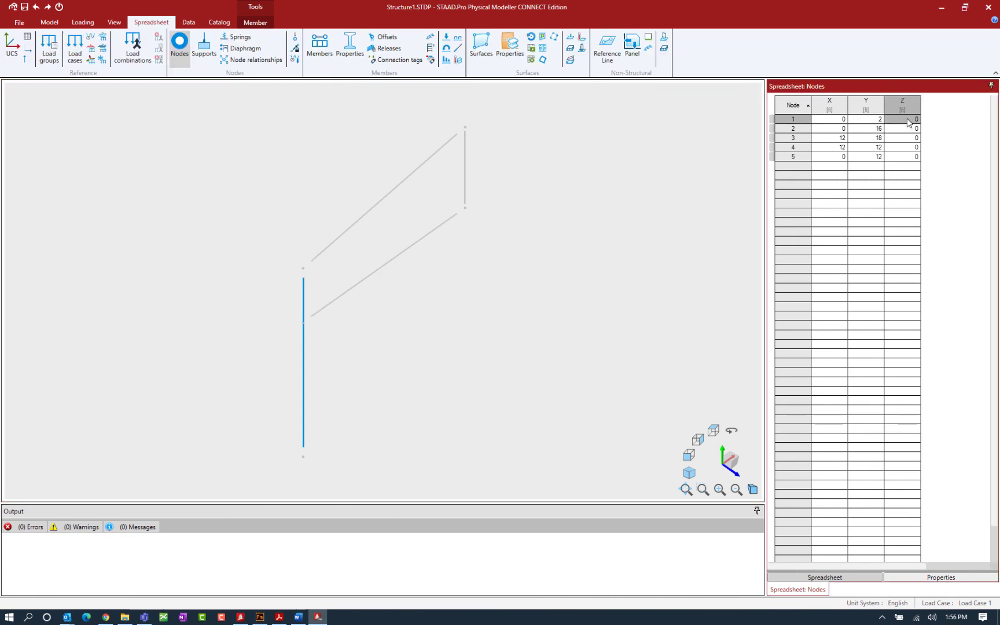
text(5)
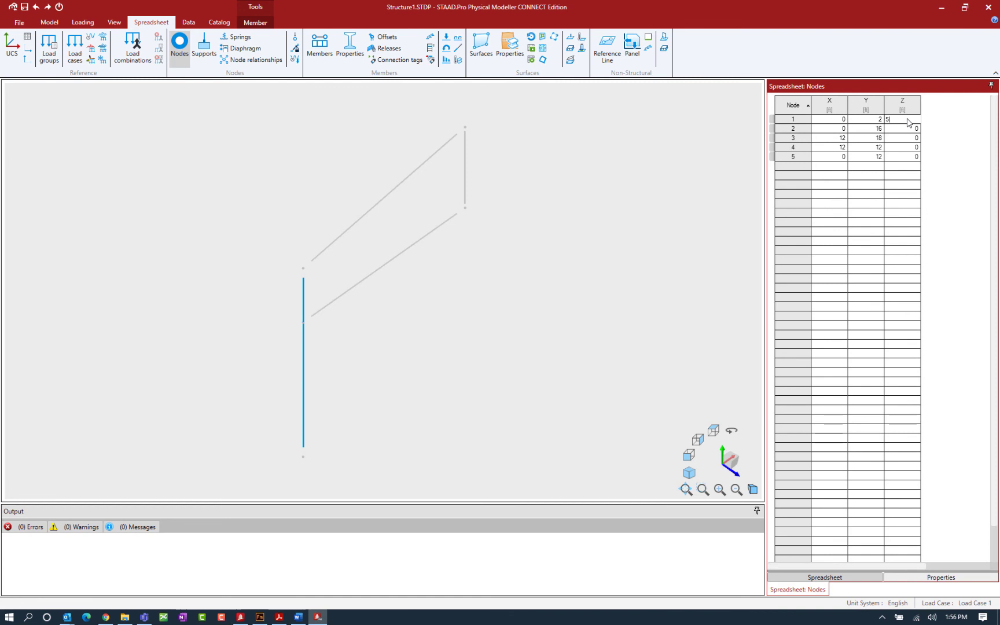
key(Return)
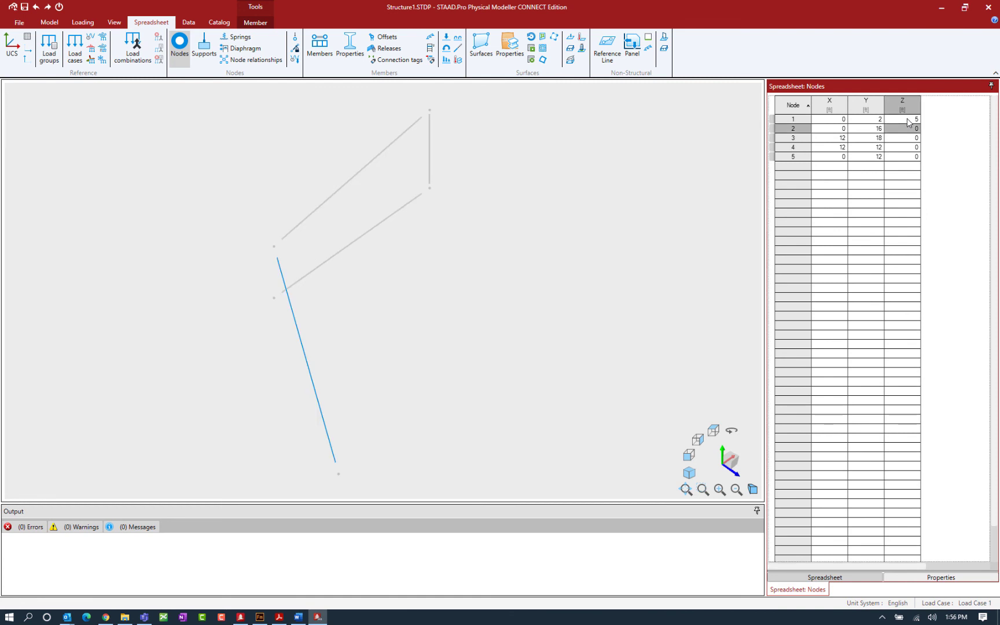
click(907, 119)
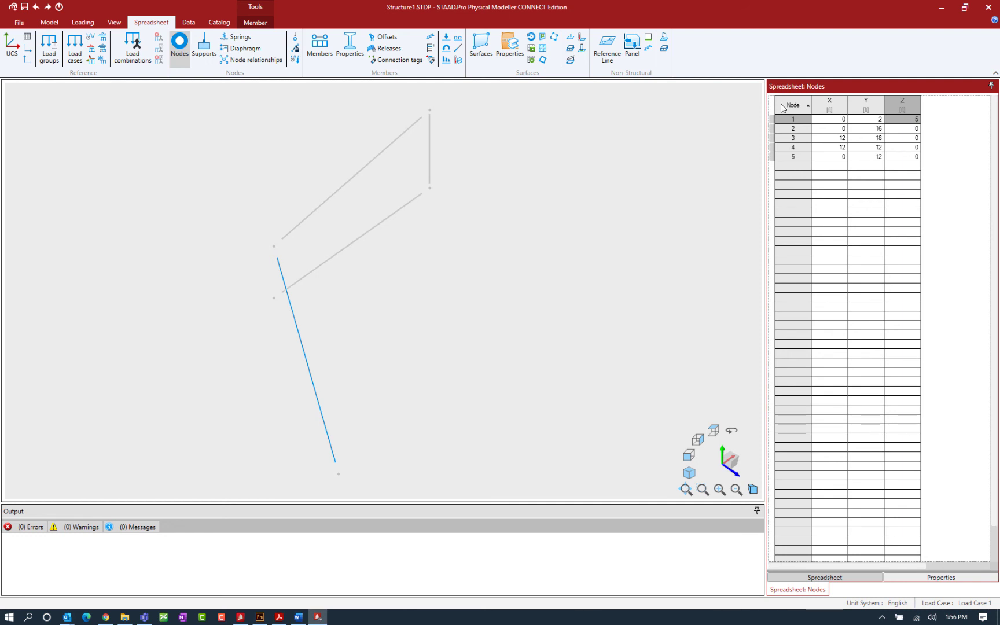
Step: Fill the Z column from node 1's value so every node has Z = 5
click(190, 22)
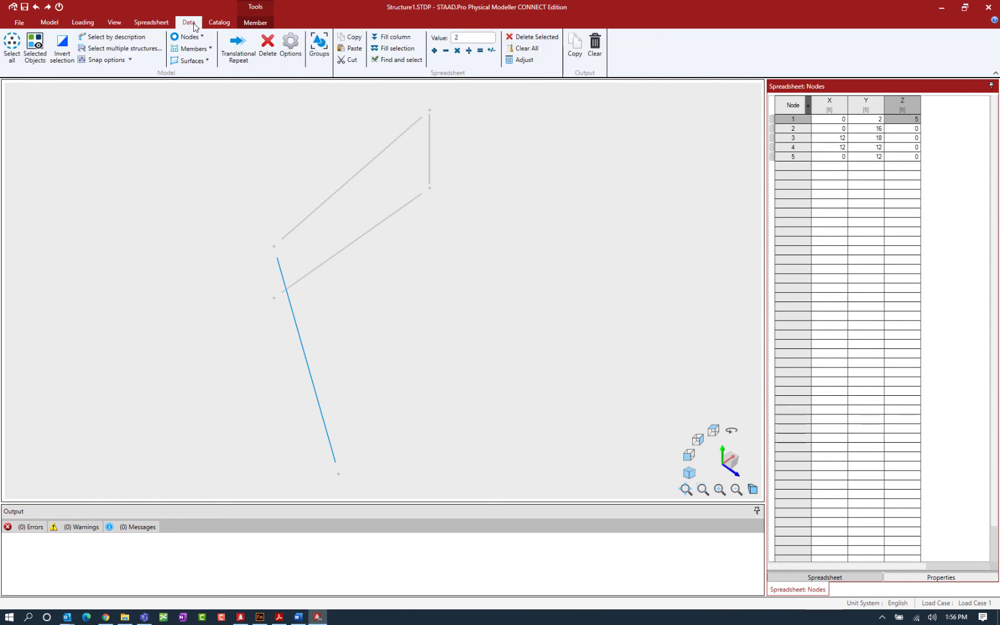
click(391, 37)
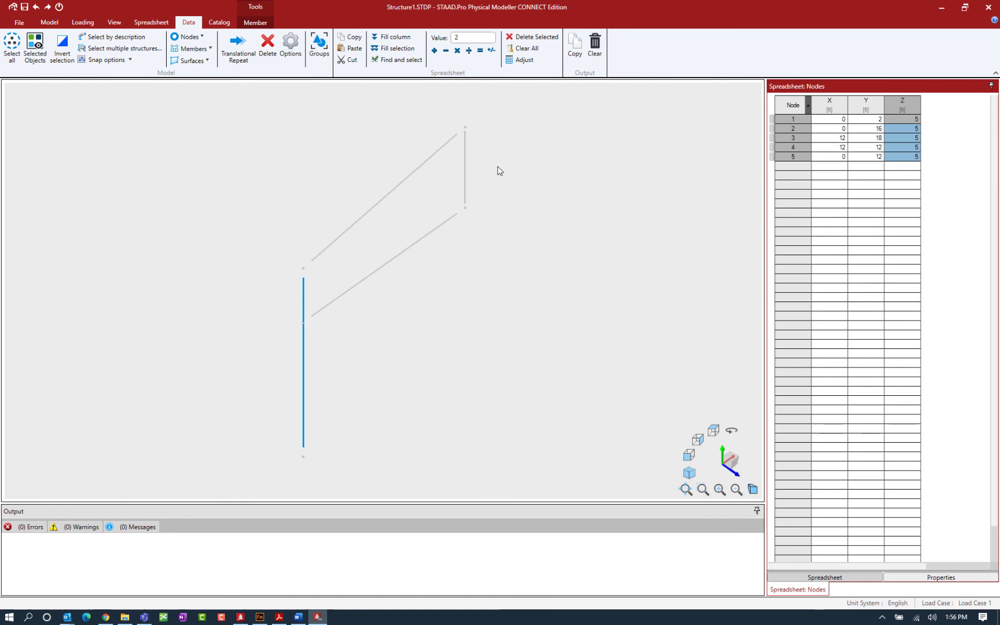
Step: Select nodes N4 and N5, set node 4's Y to 10, and fill it to node 5
drag(290, 313, 323, 339)
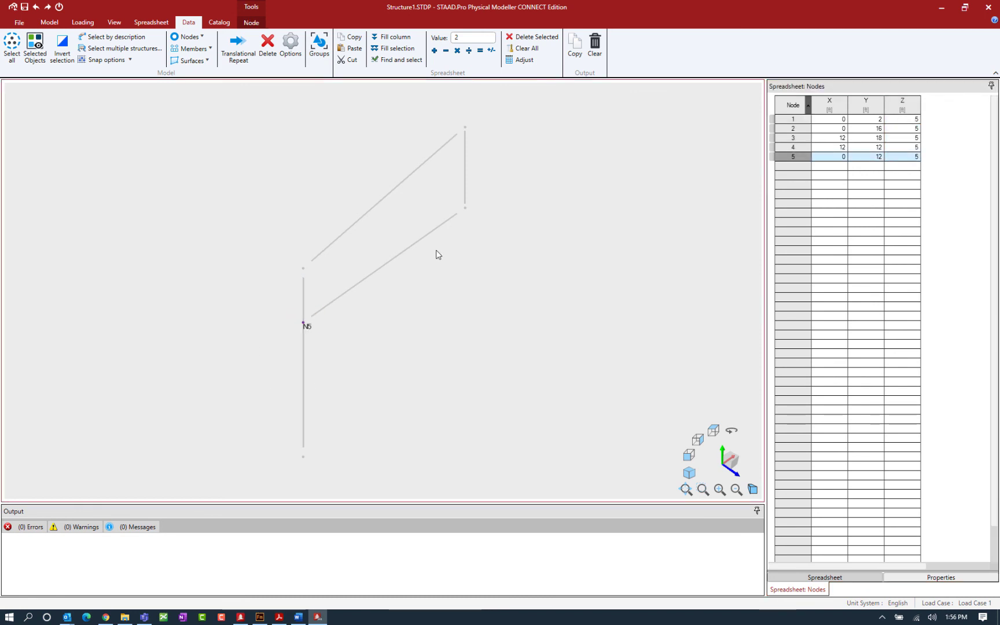
drag(480, 218, 451, 199)
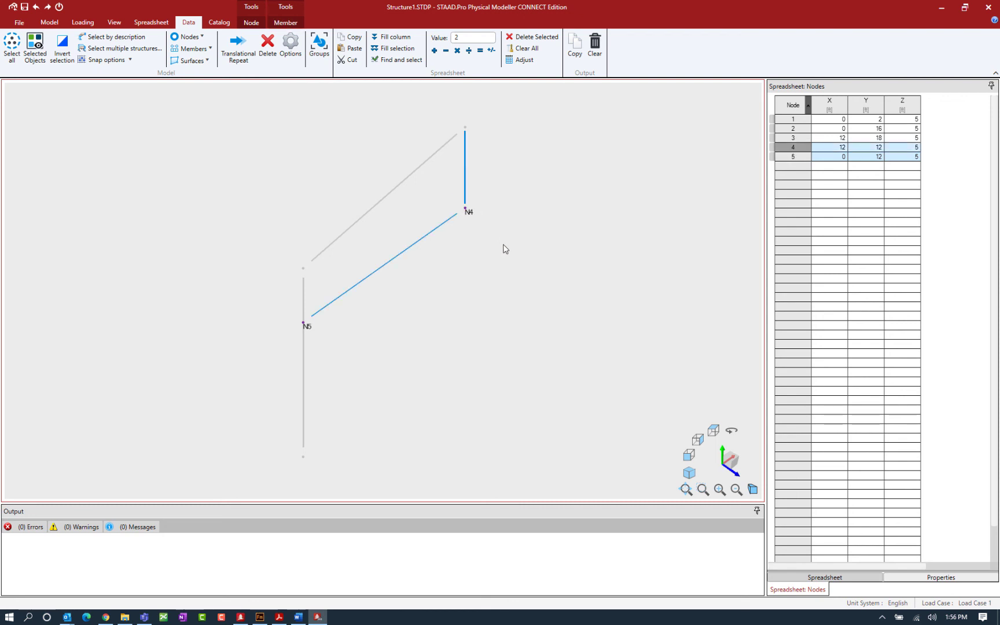
click(857, 151)
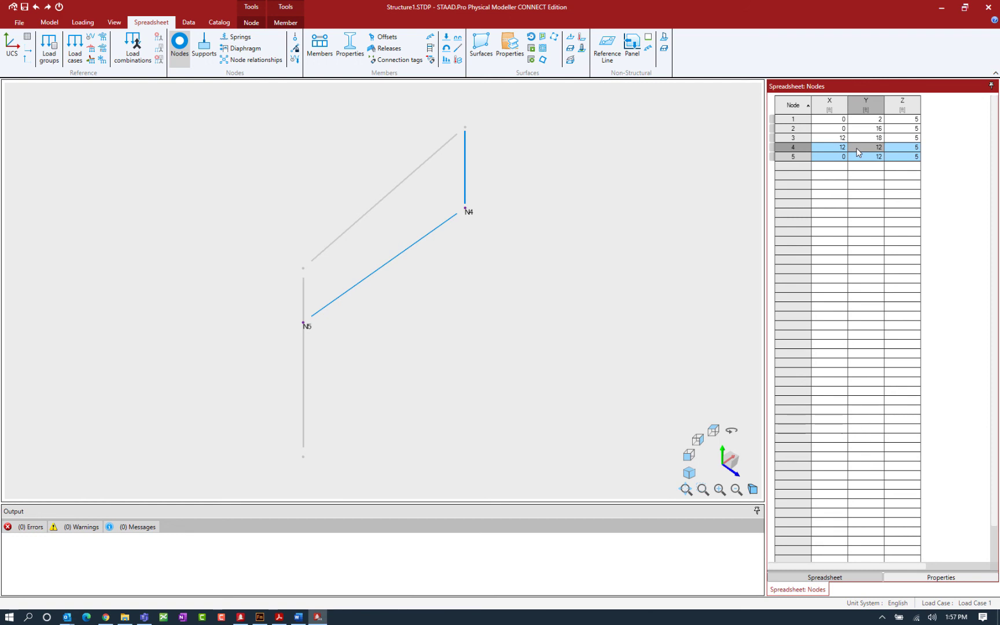
text(10)
key(Return)
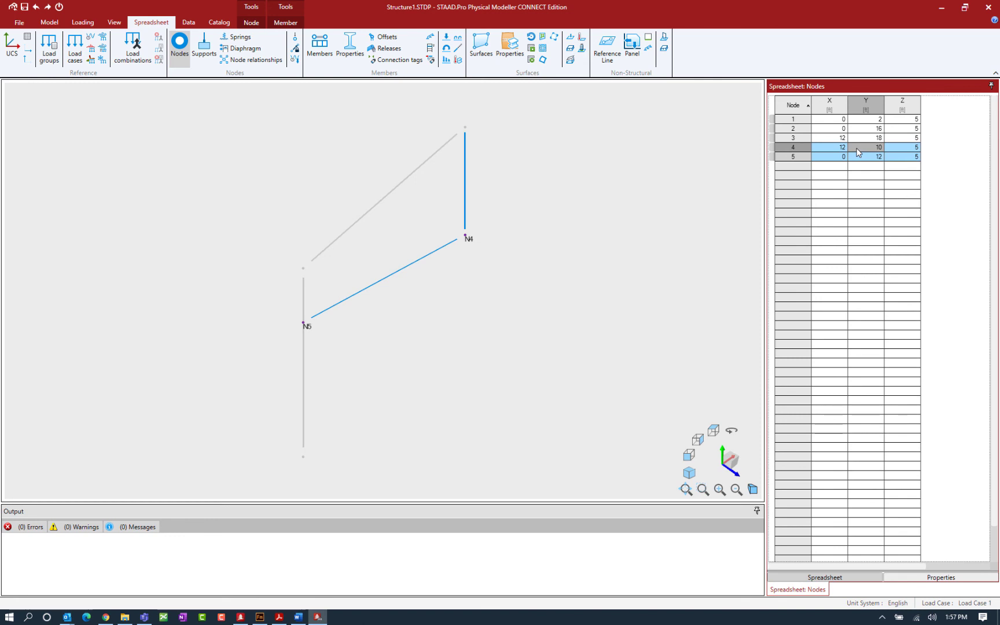
click(188, 23)
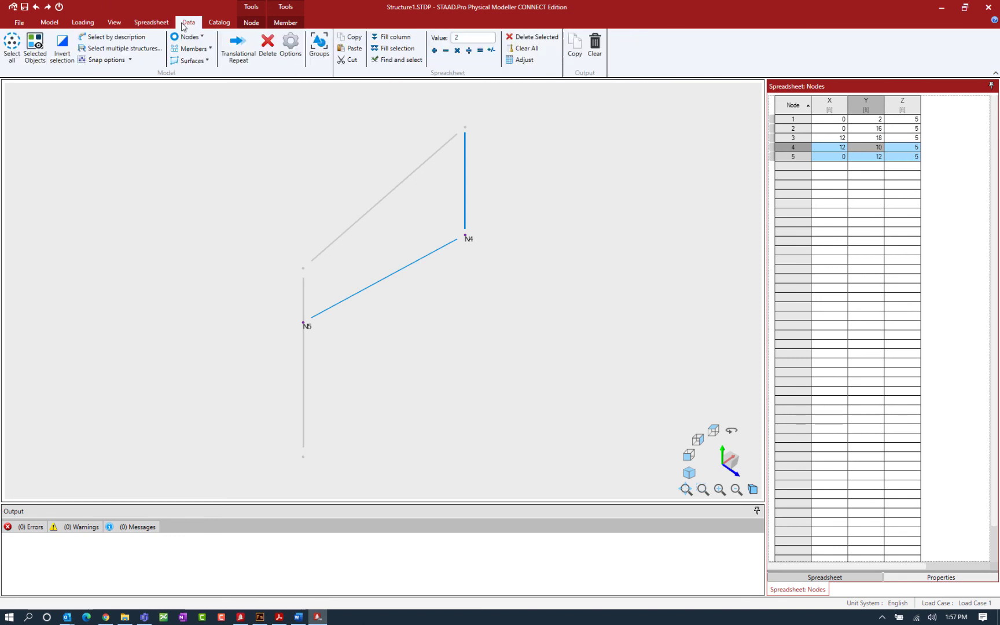
click(403, 50)
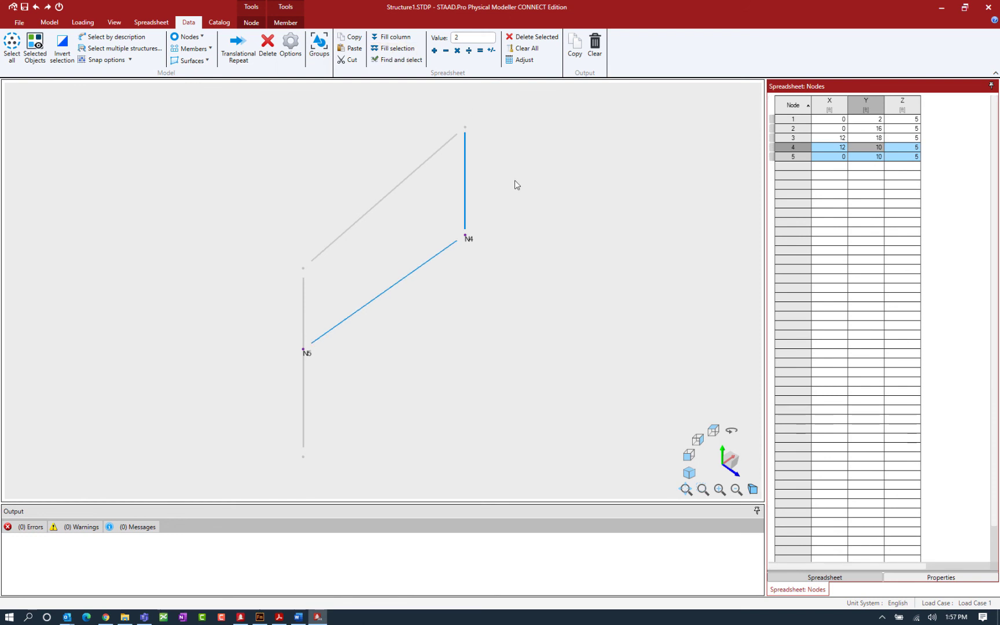